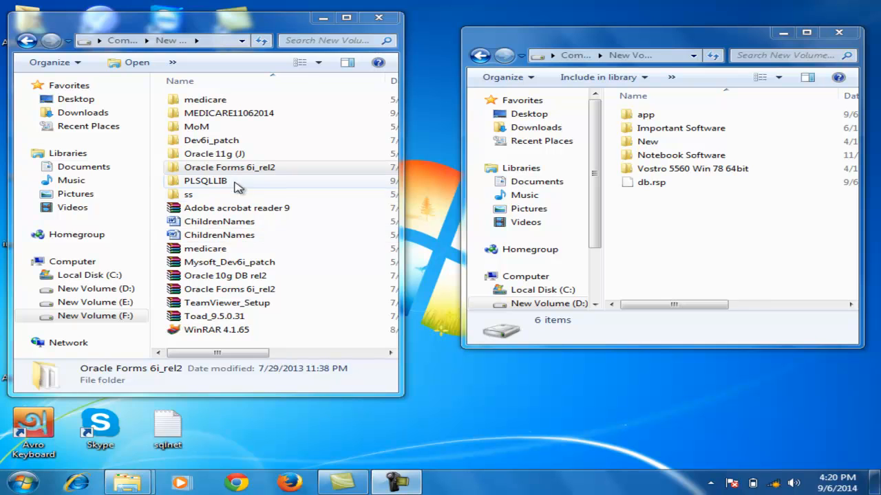
Step: Open the Oracle Forms 6i_rel2 folder on New Volume (F:) and launch its setup application
{"action": "left_click", "coordinate": [272, 171]}
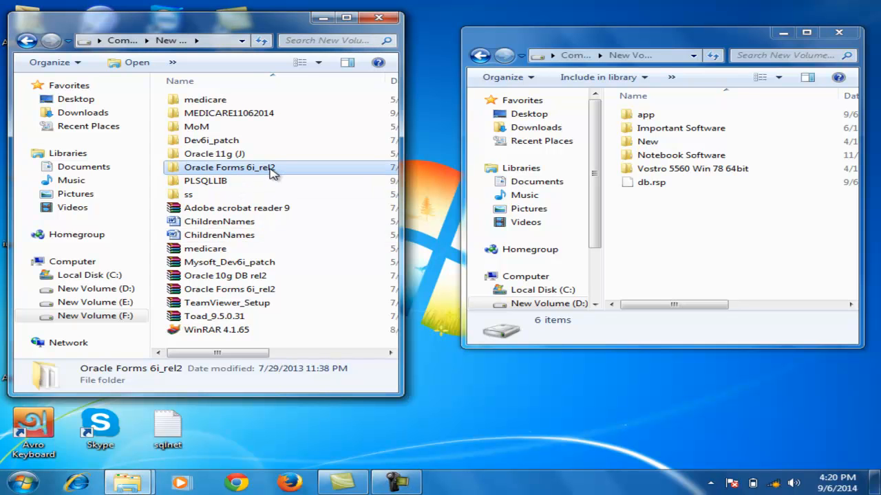
{"action": "left_click", "coordinate": [205, 145]}
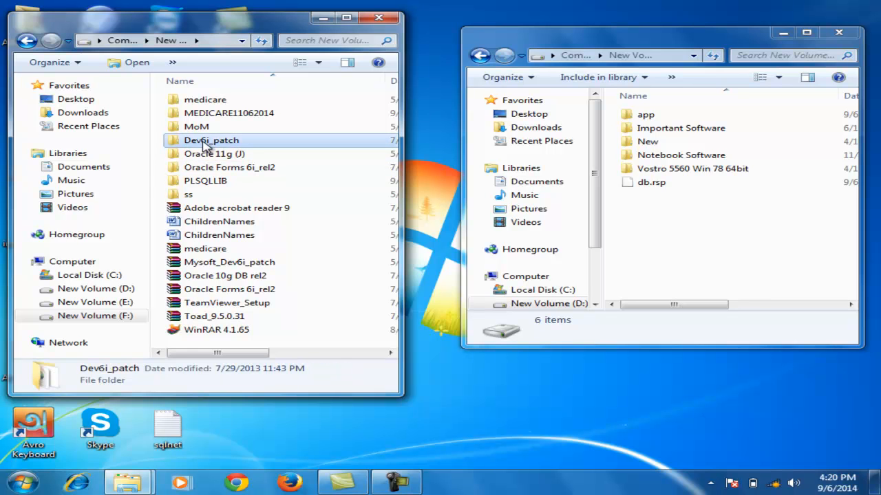
{"action": "left_click", "coordinate": [250, 172]}
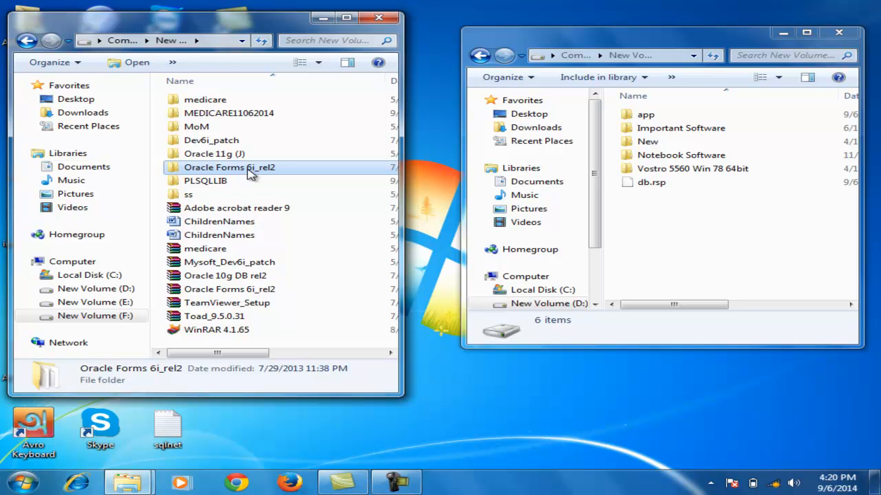
{"action": "double_click", "coordinate": [249, 173]}
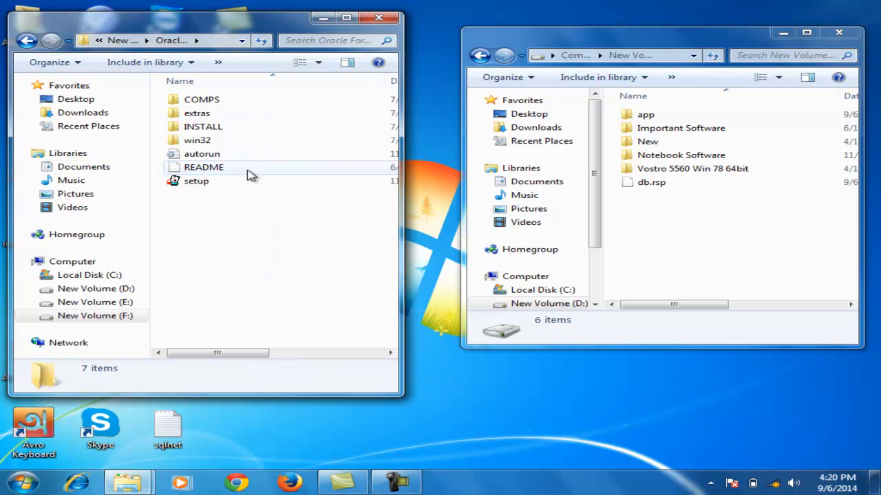
{"action": "double_click", "coordinate": [176, 180]}
{"action": "right_click", "coordinate": [180, 180]}
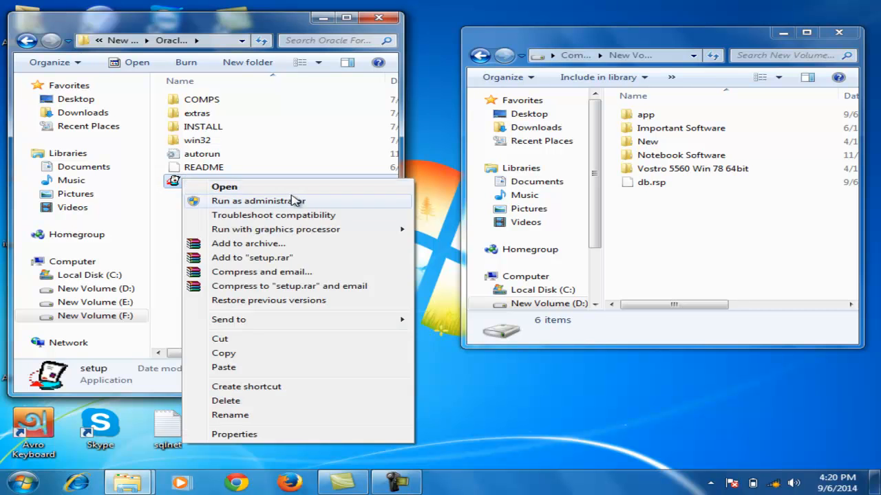
{"action": "left_click", "coordinate": [284, 189]}
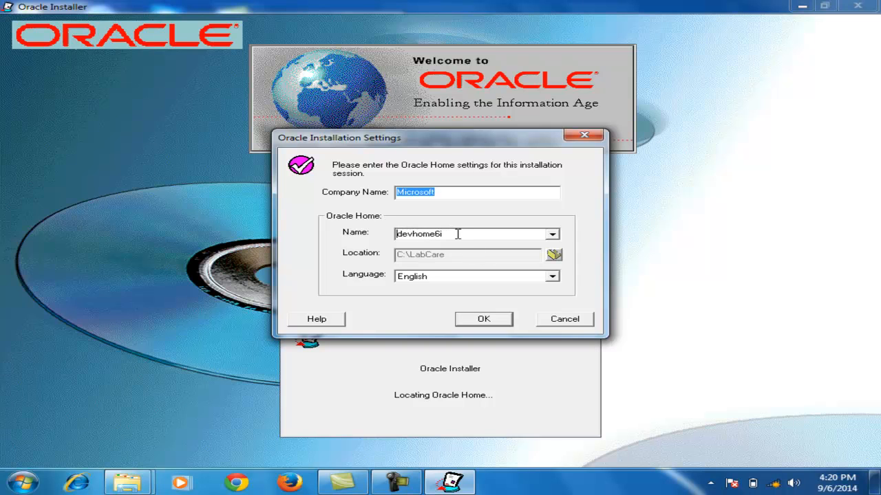
Step: Set the Oracle Home name to DEFAULT_HOME and accept the installation settings
{"action": "key", "text": "Tab"}
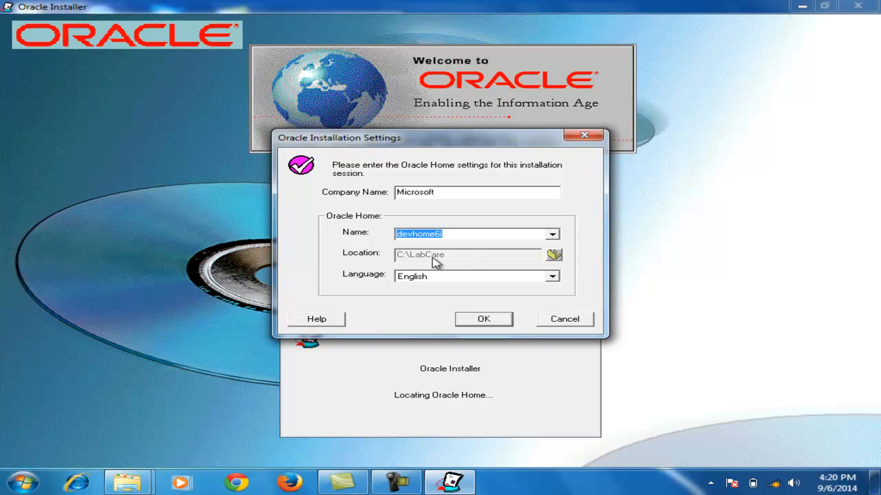
{"action": "left_click", "coordinate": [468, 234]}
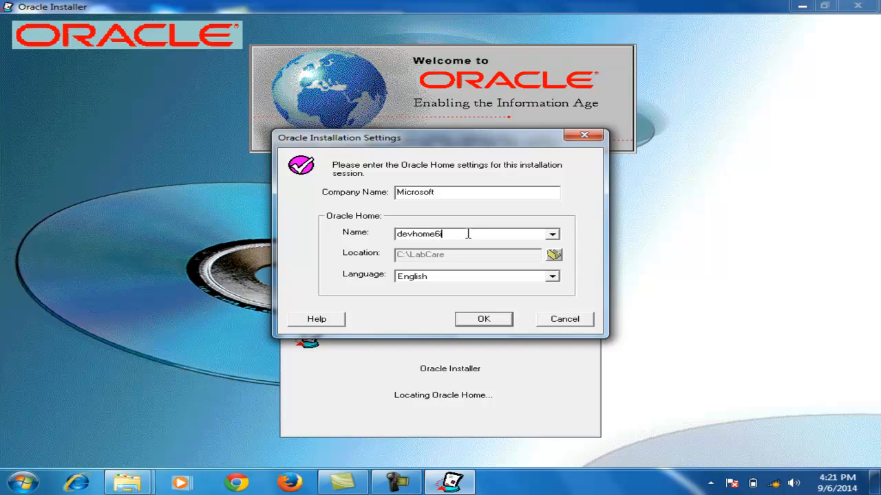
{"action": "left_click", "coordinate": [553, 235]}
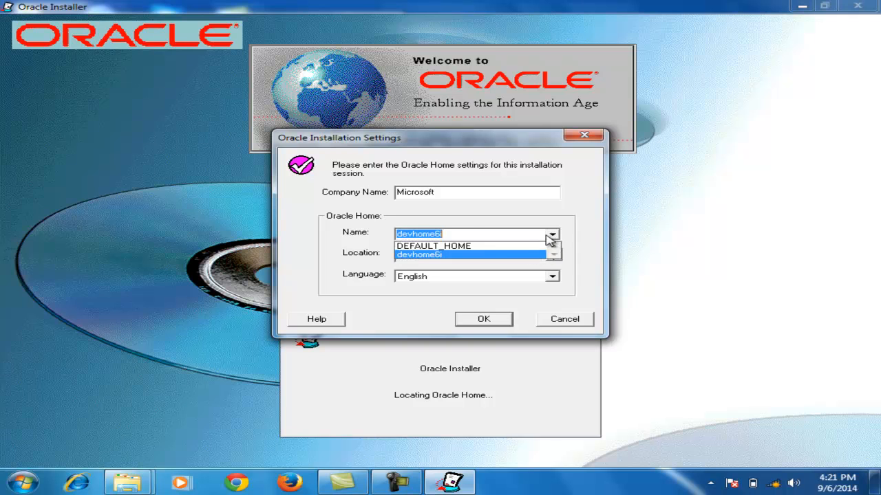
{"action": "left_click", "coordinate": [490, 247]}
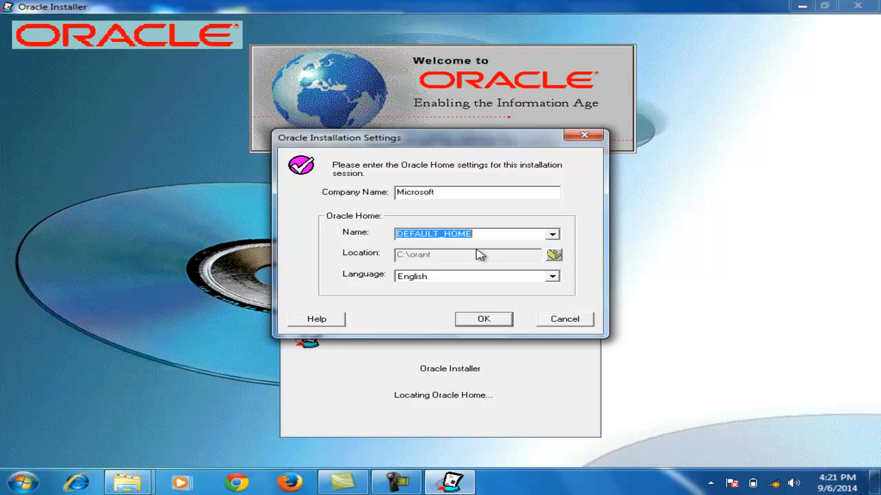
{"action": "left_click", "coordinate": [484, 320]}
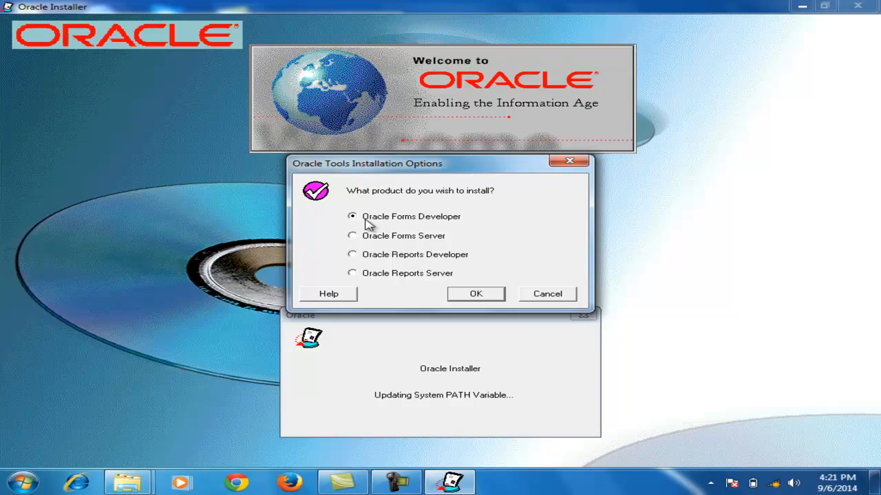
Step: Choose a Typical installation of Oracle Forms Developer, including the Forms Server for testing
{"action": "left_click", "coordinate": [474, 292]}
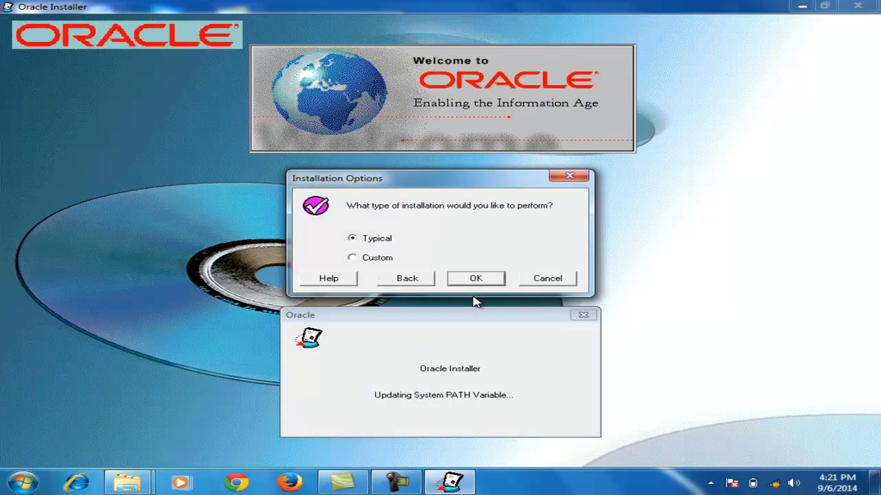
{"action": "left_click", "coordinate": [474, 280]}
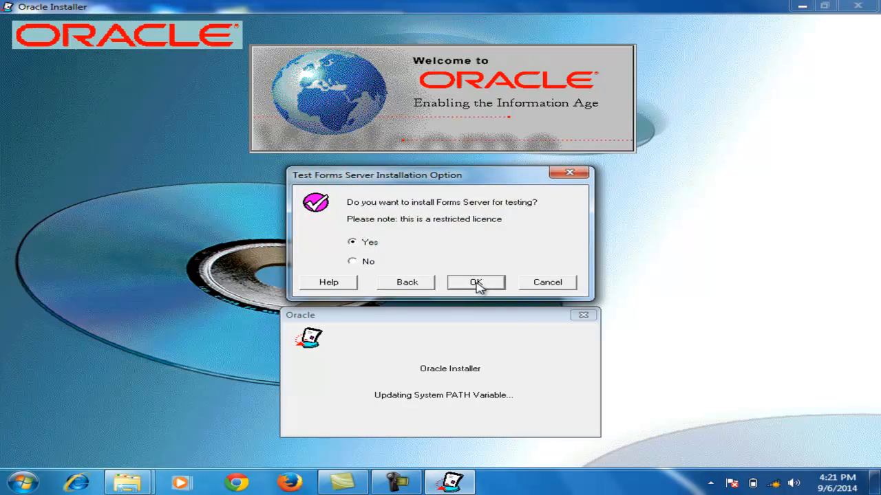
{"action": "left_click", "coordinate": [477, 283]}
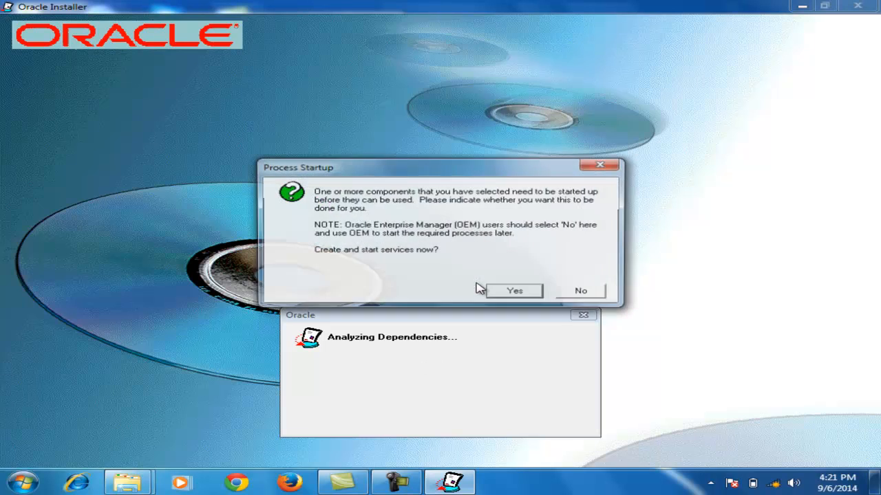
Step: Agree to create and start services, accept the support file notices, and install with Forms Server port 9000 and the Sockets protocol
{"action": "left_click", "coordinate": [516, 293]}
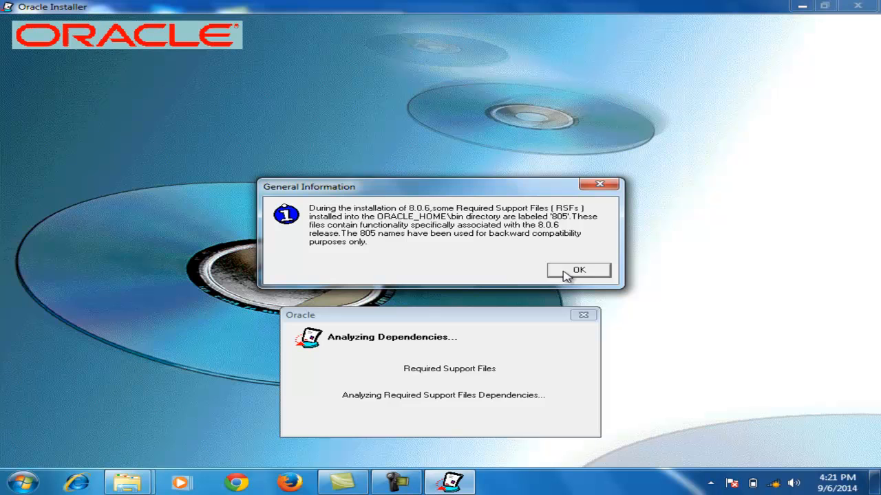
{"action": "left_click", "coordinate": [566, 273]}
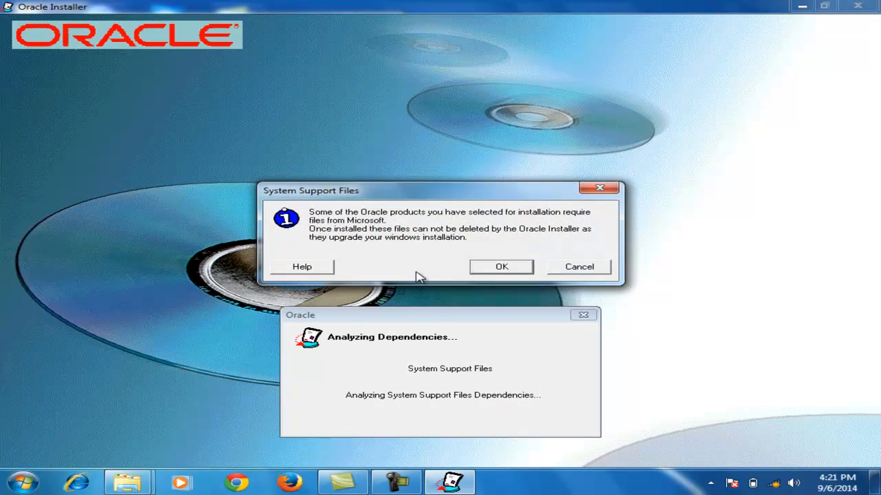
{"action": "left_click", "coordinate": [504, 267]}
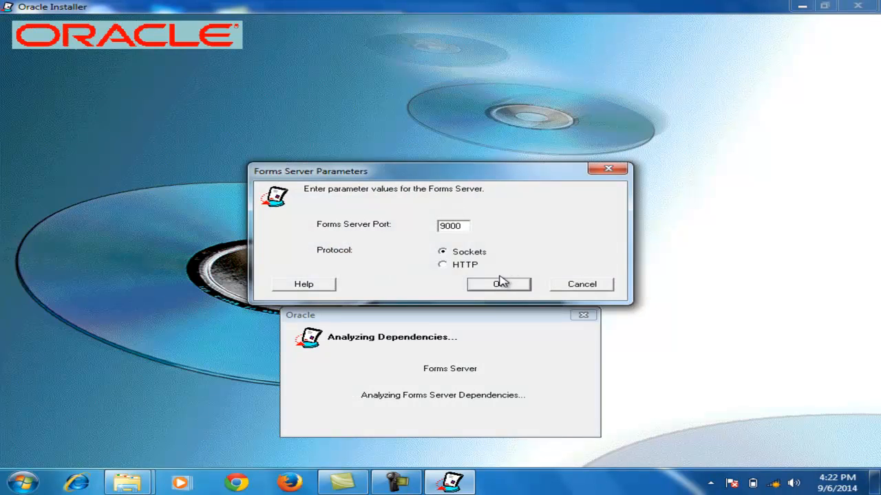
{"action": "left_click", "coordinate": [499, 286]}
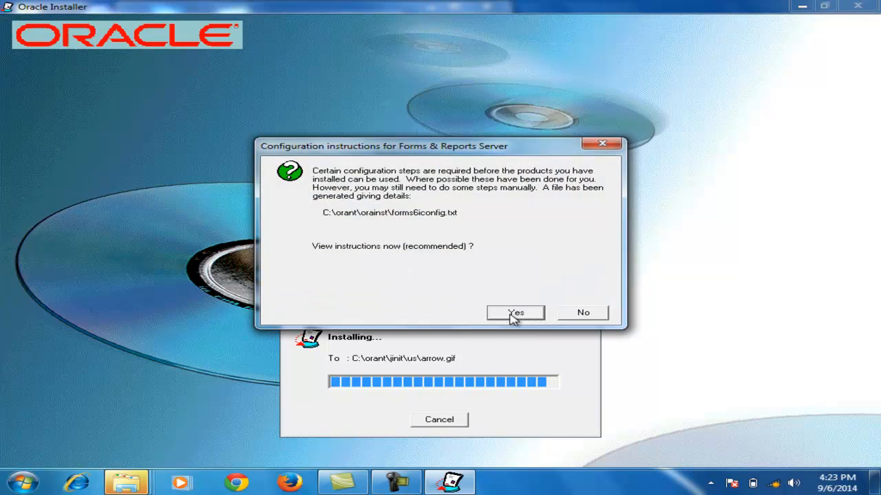
Step: View the Forms configuration instructions, finish the installer, and mark the program as installed correctly
{"action": "left_click", "coordinate": [514, 315]}
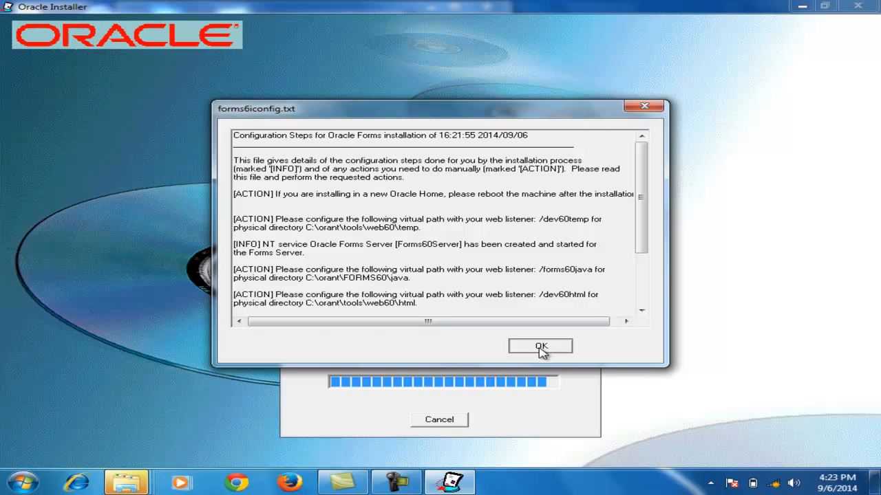
{"action": "left_click", "coordinate": [541, 348]}
{"action": "left_click", "coordinate": [594, 273]}
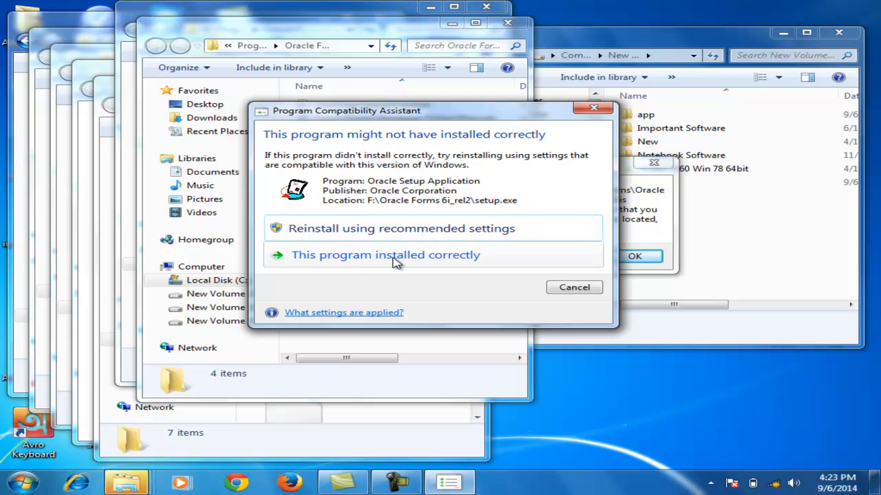
{"action": "left_click", "coordinate": [402, 259]}
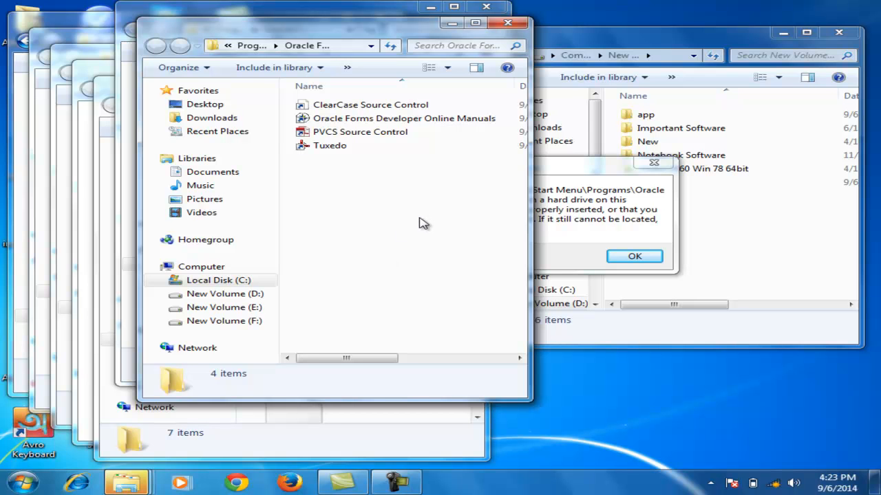
Step: Dismiss the unavailable-location error and close the Oracle program folder windows and the New Volume (D:) window
{"action": "left_click", "coordinate": [503, 25]}
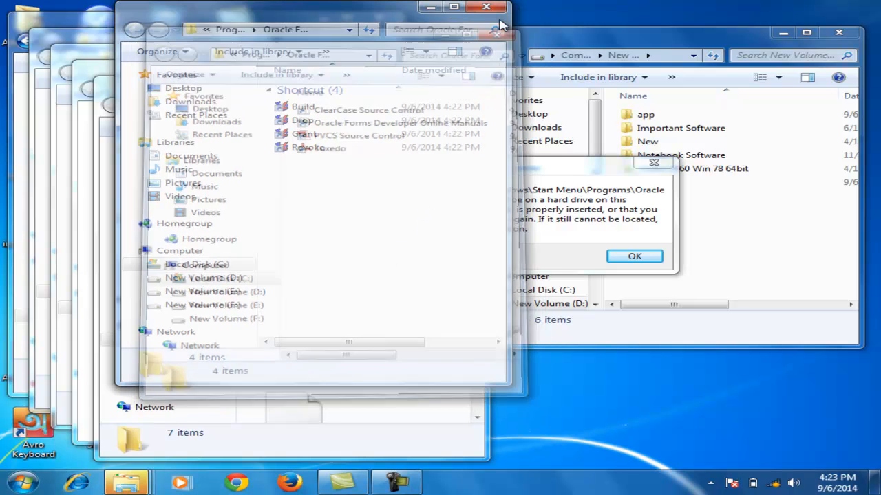
{"action": "left_click", "coordinate": [486, 7]}
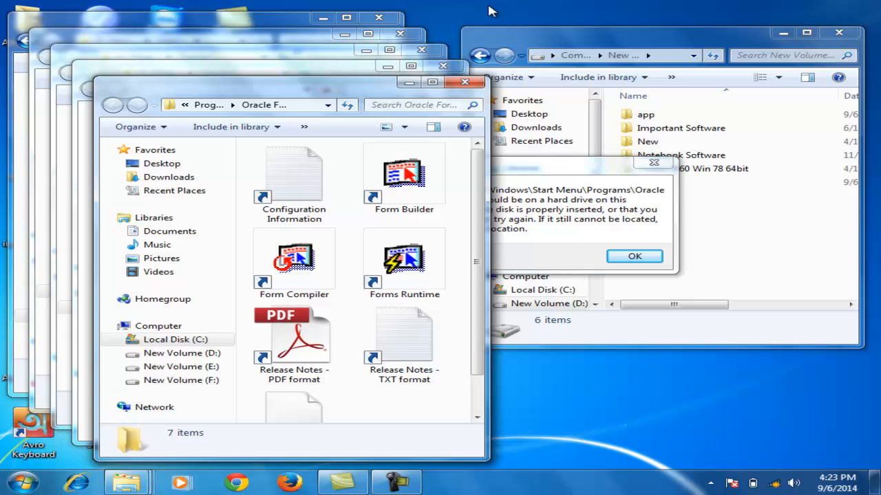
{"action": "left_click", "coordinate": [464, 84]}
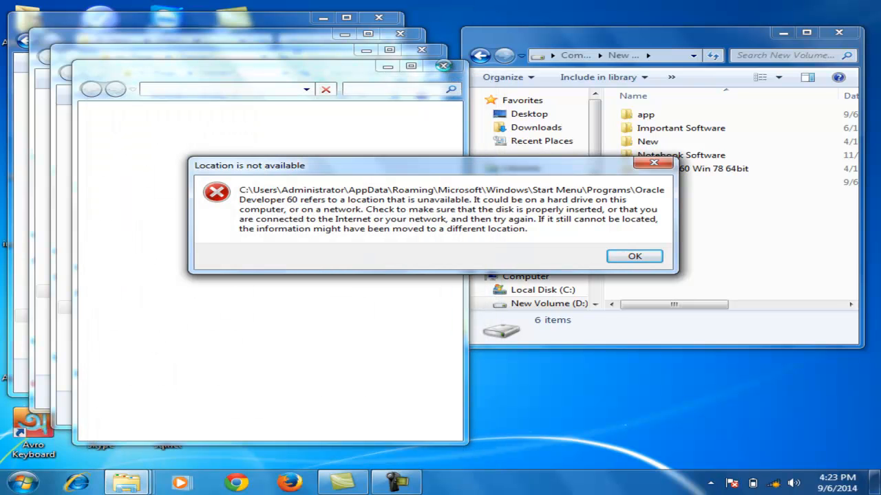
{"action": "left_click", "coordinate": [634, 256]}
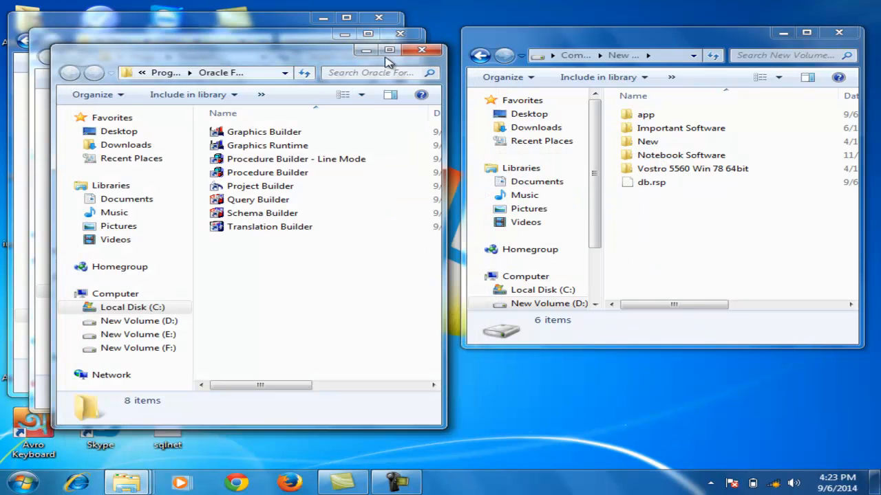
{"action": "left_click", "coordinate": [422, 50]}
{"action": "left_click", "coordinate": [400, 33]}
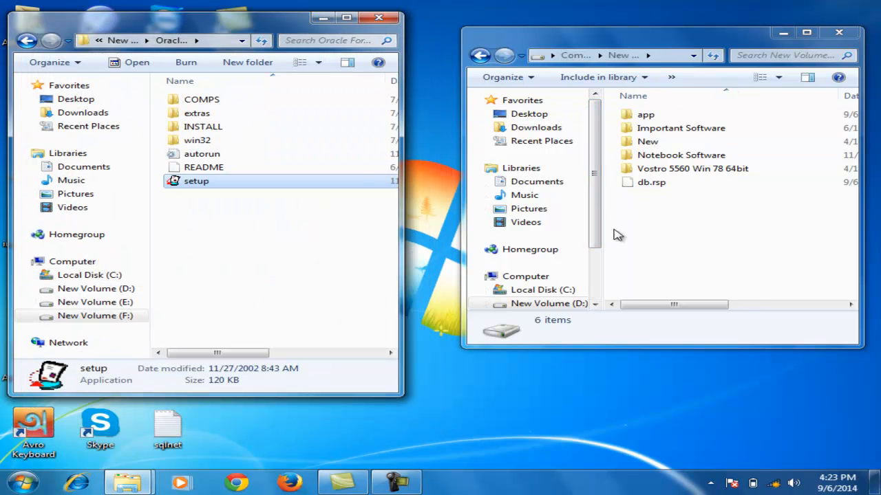
{"action": "left_click", "coordinate": [242, 248]}
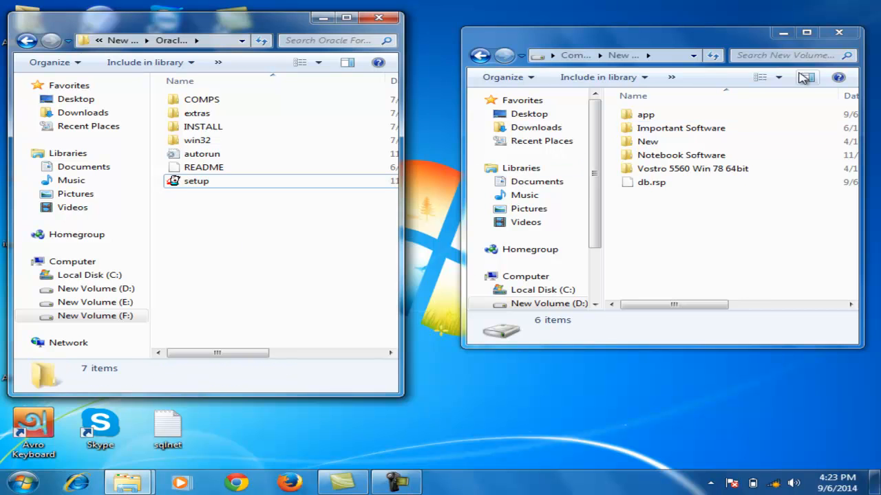
{"action": "left_click", "coordinate": [836, 32]}
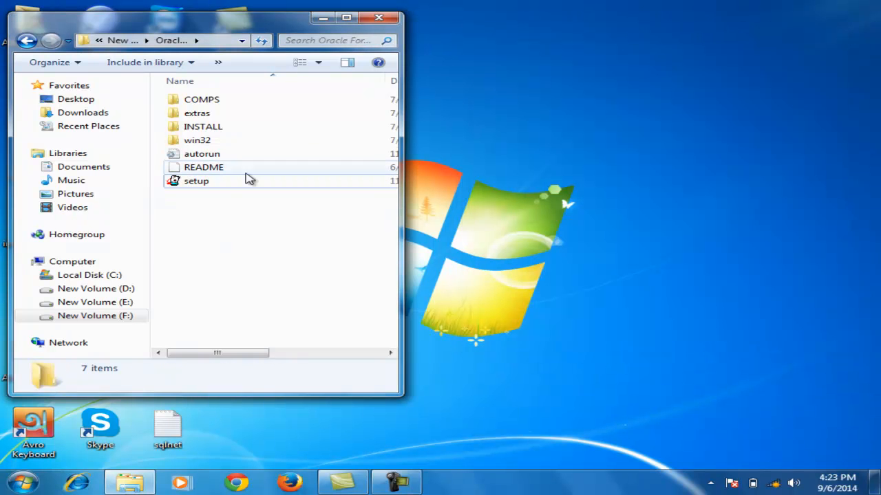
Step: Run the Oracle setup application again and accept DEFAULT_HOME as the Oracle Home
{"action": "left_click", "coordinate": [191, 187]}
{"action": "right_click", "coordinate": [188, 185]}
{"action": "left_click", "coordinate": [234, 194]}
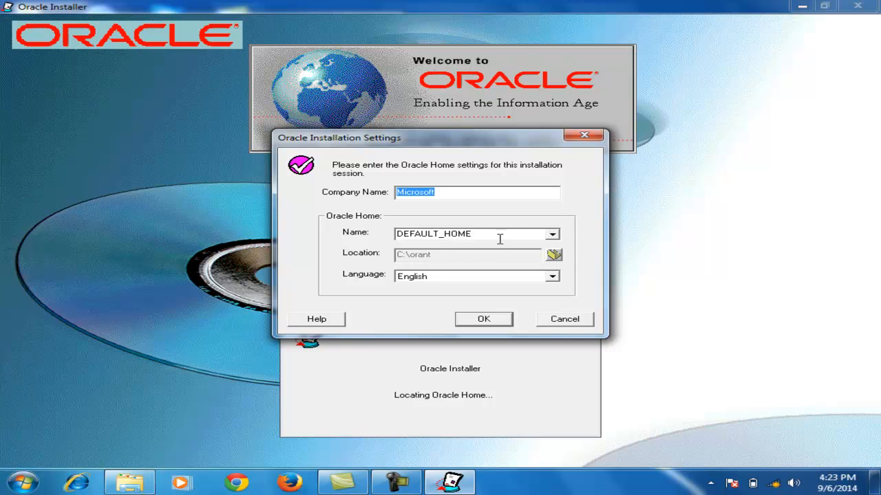
{"action": "left_click", "coordinate": [484, 322]}
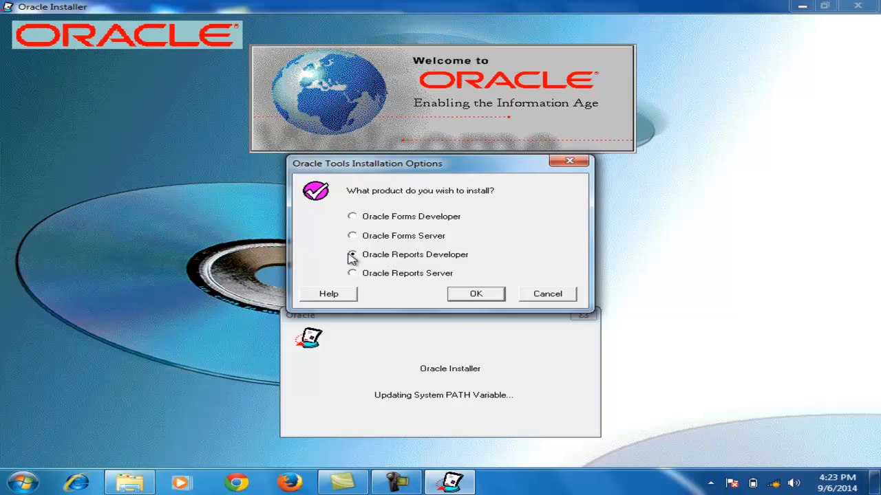
Step: Install Oracle Reports Developer as Typical, agree to start services, and accept Reports Server TNS name Rep60_DELL-PC on port 1949
{"action": "left_click", "coordinate": [486, 300]}
{"action": "left_click", "coordinate": [480, 285]}
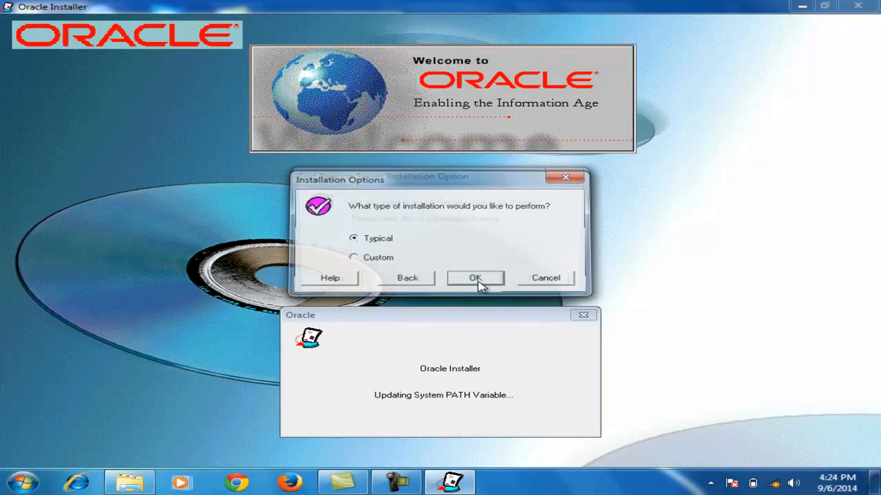
{"action": "left_click", "coordinate": [476, 282]}
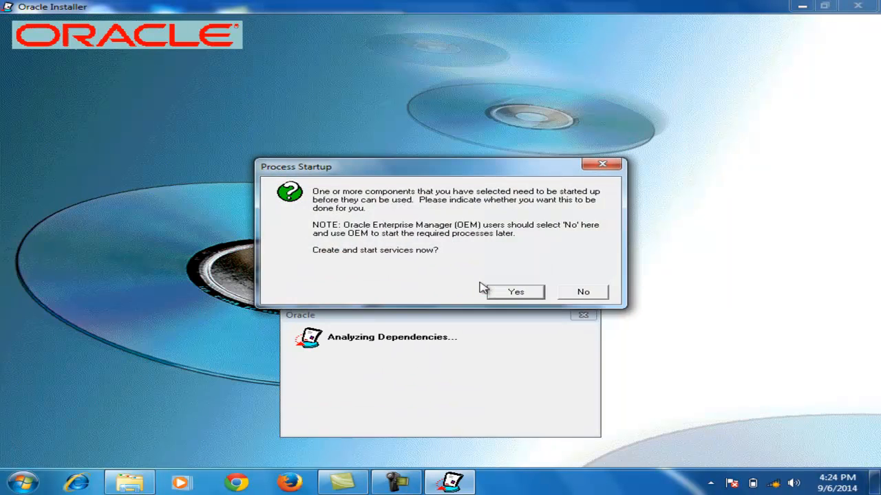
{"action": "left_click", "coordinate": [515, 291]}
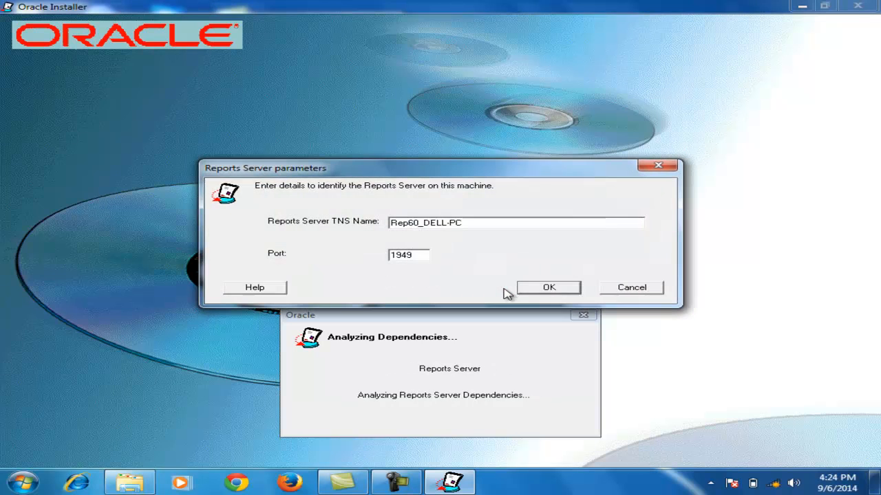
{"action": "left_click", "coordinate": [548, 291]}
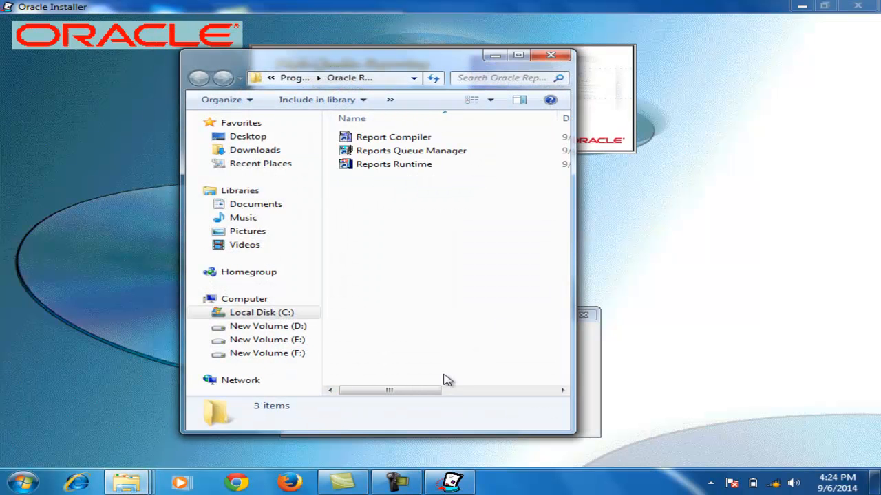
{"action": "left_click", "coordinate": [399, 483]}
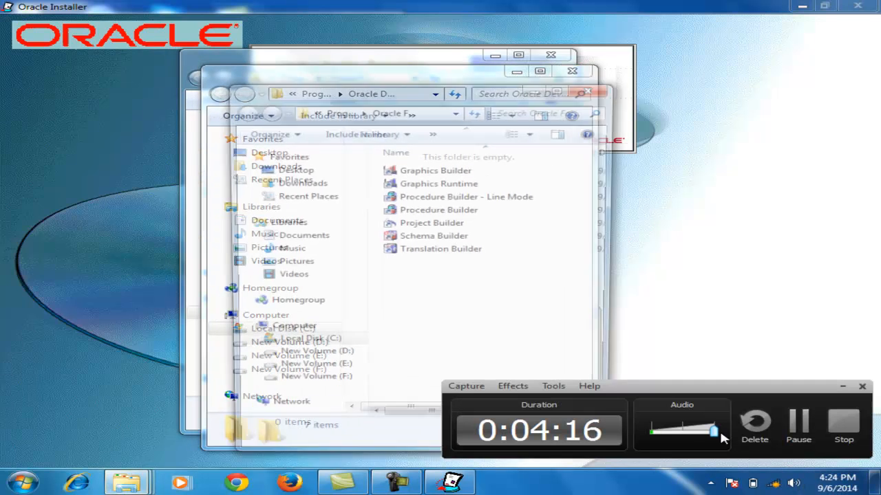
{"action": "left_click_drag", "start_coordinate": [722, 437], "coordinate": [646, 442]}
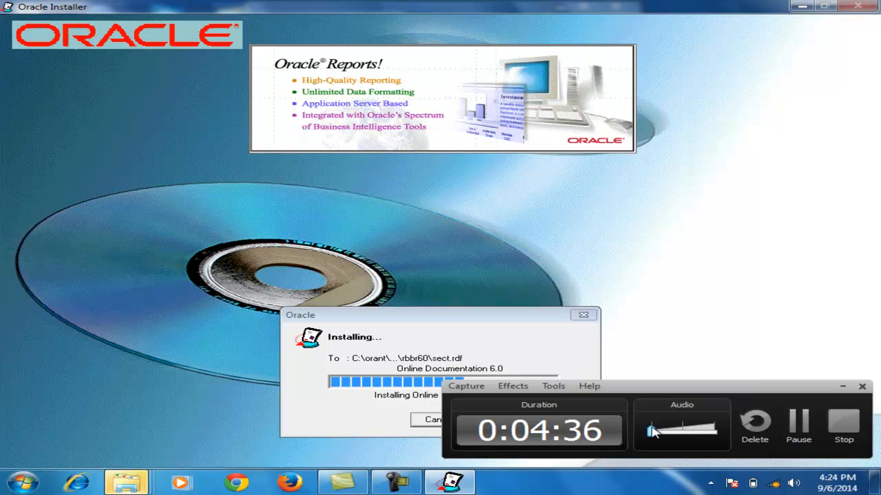
{"action": "left_click_drag", "start_coordinate": [652, 432], "coordinate": [711, 434]}
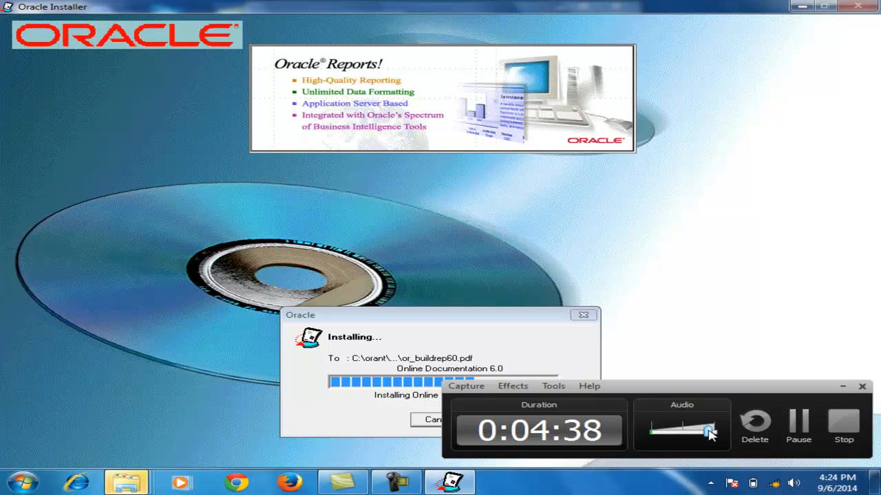
{"action": "left_click", "coordinate": [844, 390]}
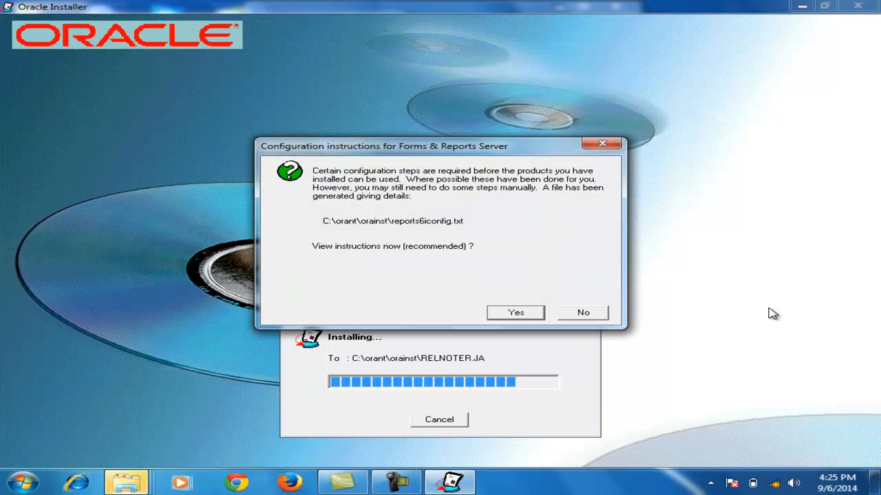
Step: View the Reports configuration instructions and finish the Oracle Reports Developer installation
{"action": "left_click", "coordinate": [519, 313]}
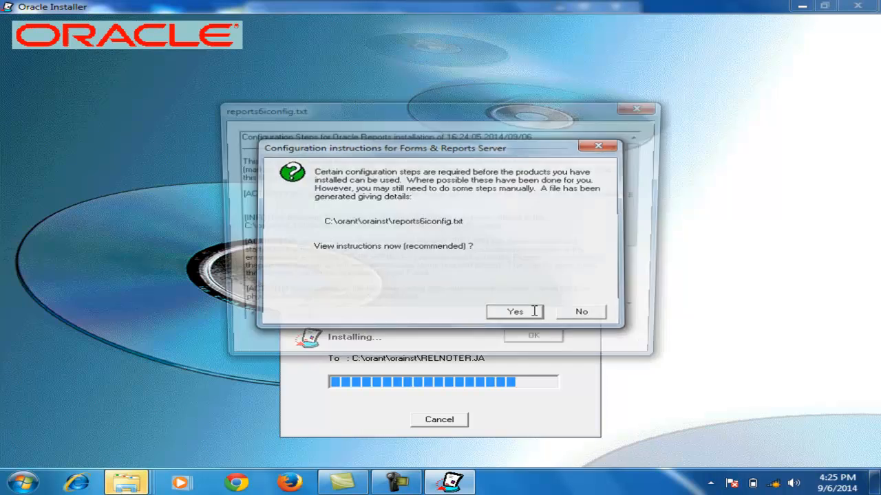
{"action": "left_click", "coordinate": [544, 344]}
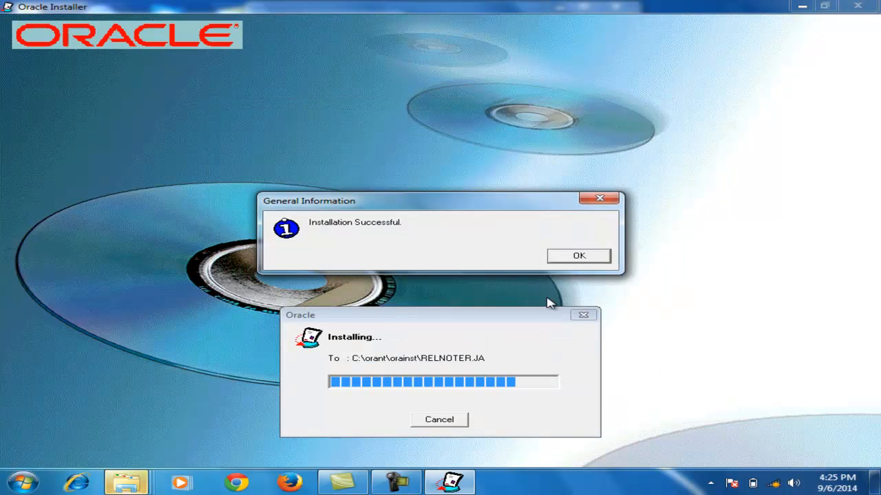
{"action": "left_click", "coordinate": [578, 257]}
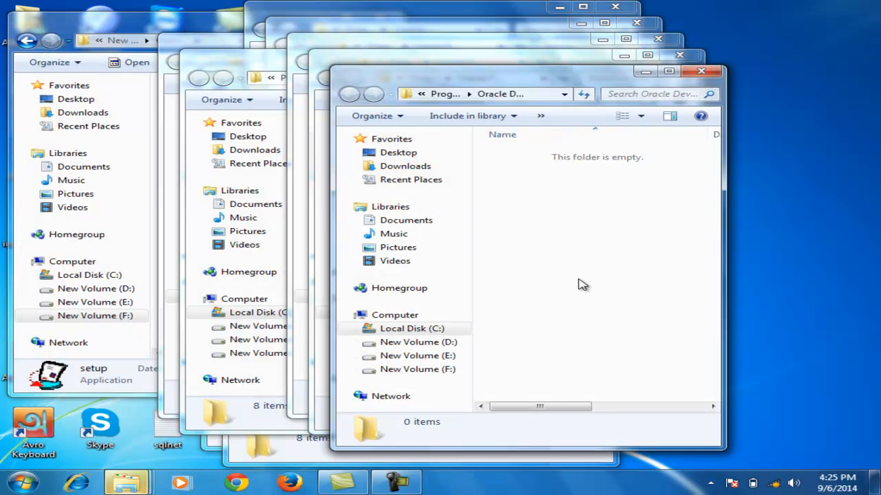
Step: Close all the Oracle program folder windows, leaving only the setup files folder open
{"action": "key", "text": "alt+F4"}
{"action": "key", "text": "alt+F4"}
{"action": "key", "text": "alt+F4"}
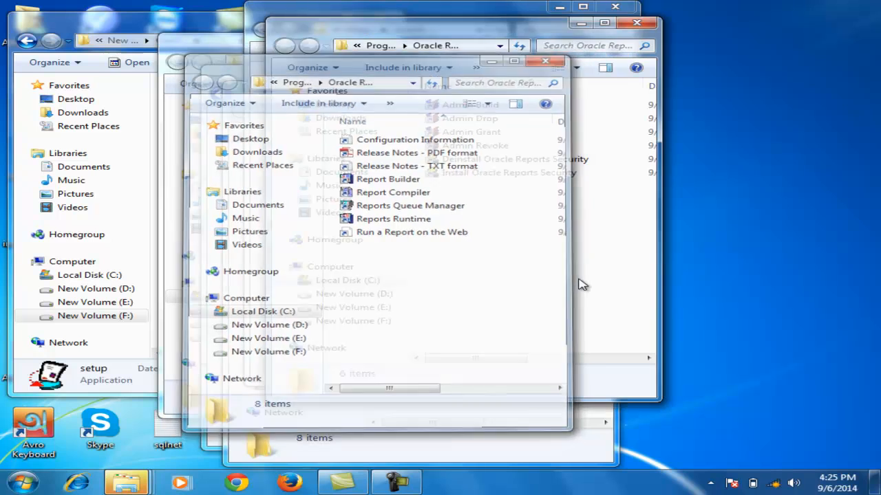
{"action": "key", "text": "alt+F4"}
{"action": "key", "text": "alt+F4"}
{"action": "key", "text": "alt+F4"}
{"action": "key", "text": "alt+F4"}
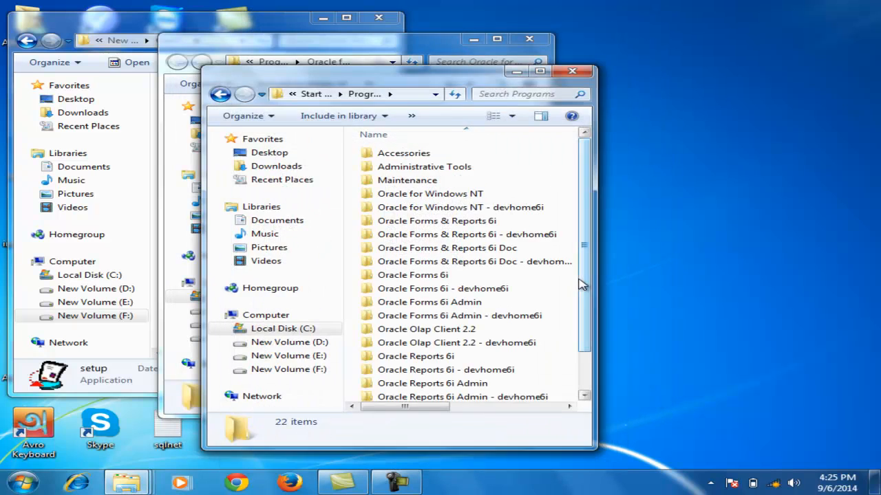
{"action": "key", "text": "alt+F4"}
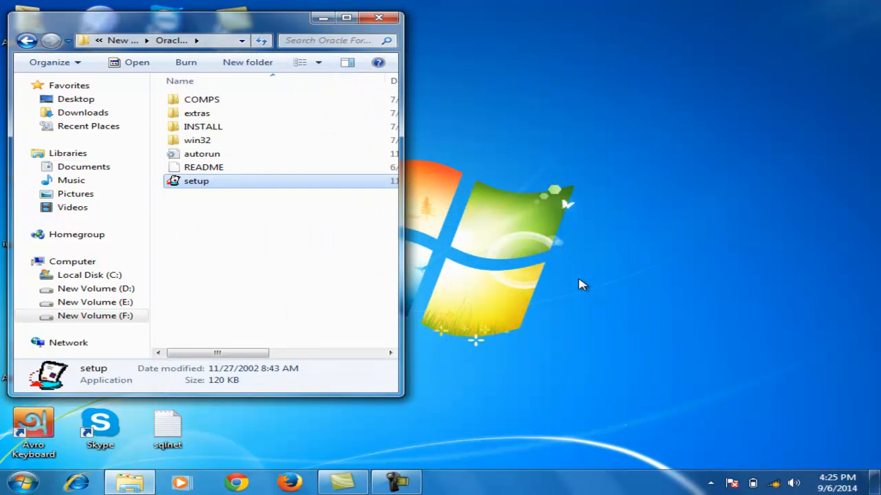
Step: Go up to New Volume (F:), open the Dev6i_patch folder, and run its setup application
{"action": "left_click", "coordinate": [242, 287]}
{"action": "key", "text": "BackSpace"}
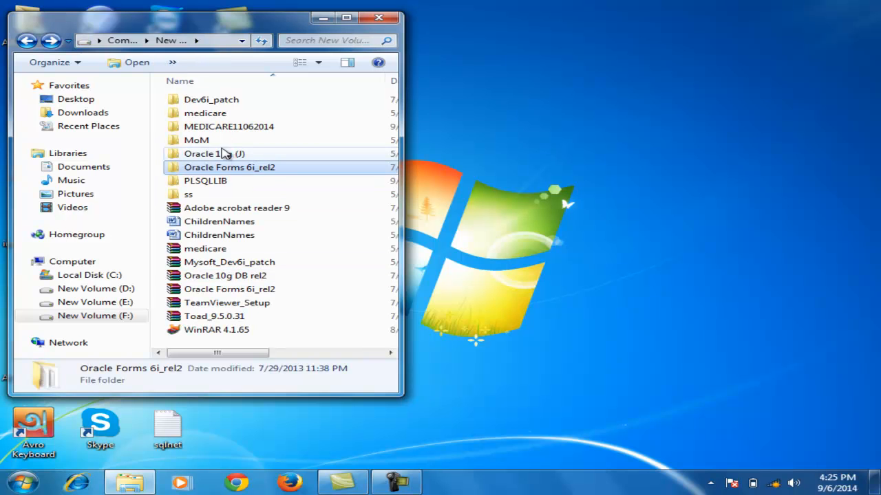
{"action": "left_click", "coordinate": [224, 105]}
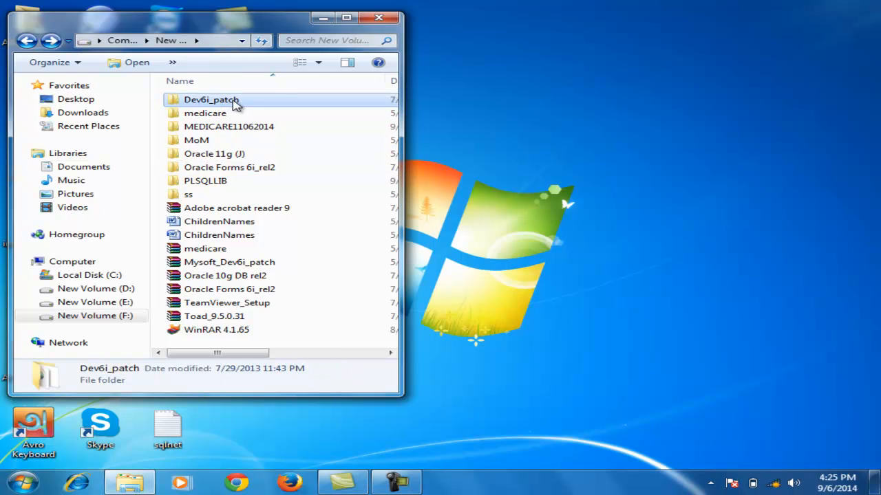
{"action": "double_click", "coordinate": [180, 100]}
{"action": "left_click", "coordinate": [180, 101]}
{"action": "left_click", "coordinate": [182, 183]}
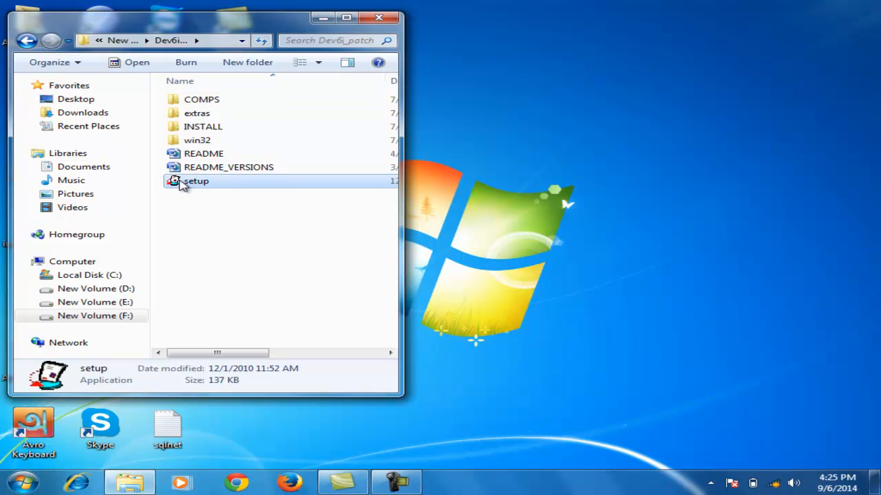
{"action": "right_click", "coordinate": [182, 185]}
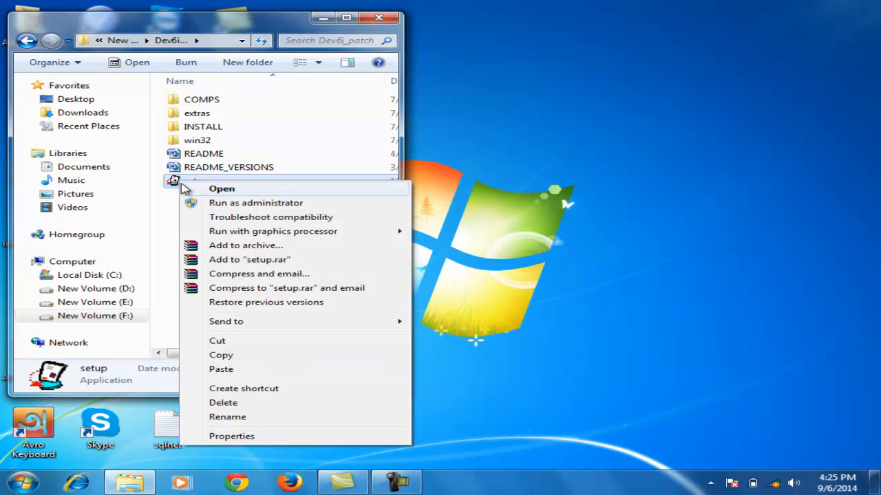
{"action": "left_click", "coordinate": [250, 191]}
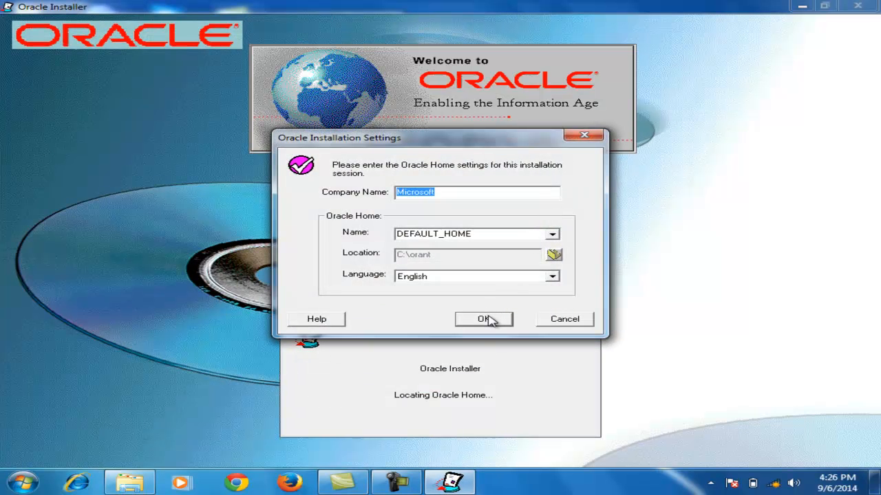
Step: Set up a Typical patch installation in DEFAULT_HOME, accepting Forms Server port 9000 with Sockets and Reports Server Rep60_DELL-PC on port 1949
{"action": "left_click", "coordinate": [486, 320]}
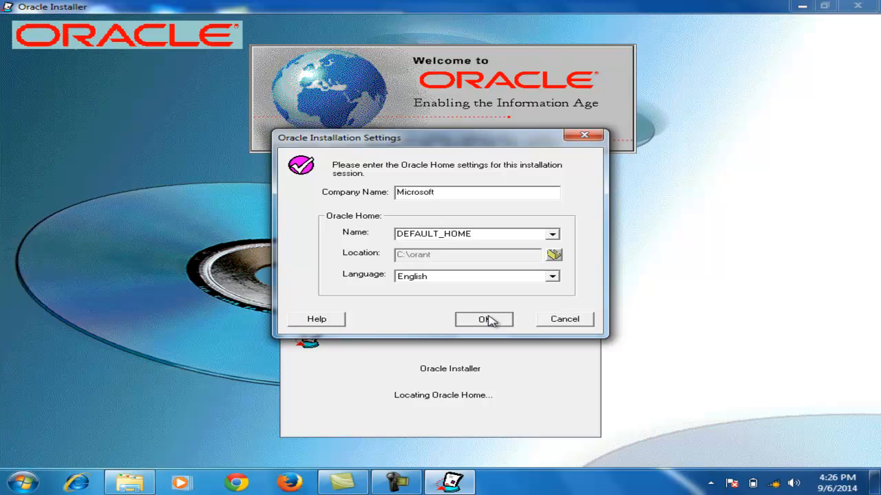
{"action": "left_click", "coordinate": [478, 282]}
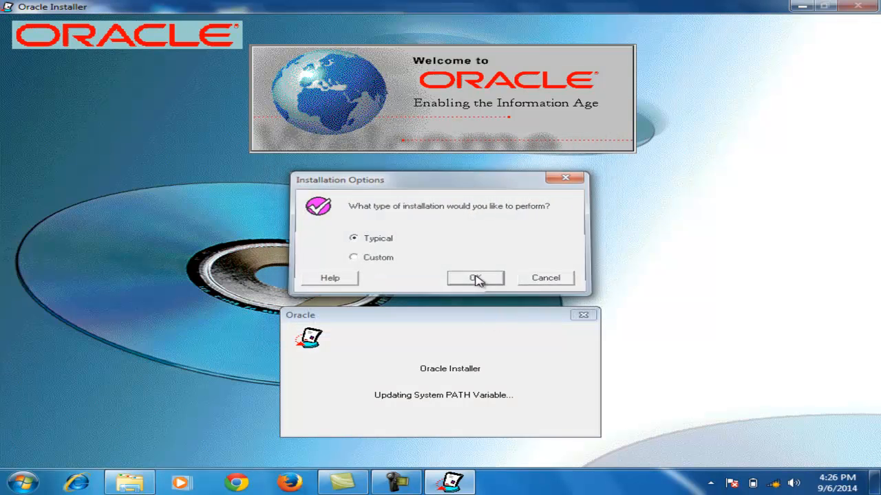
{"action": "left_click", "coordinate": [515, 292]}
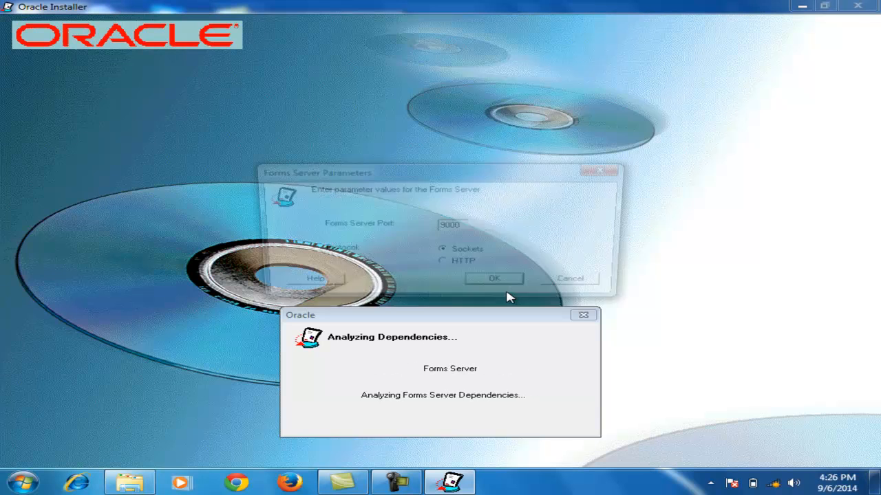
{"action": "left_click", "coordinate": [499, 284]}
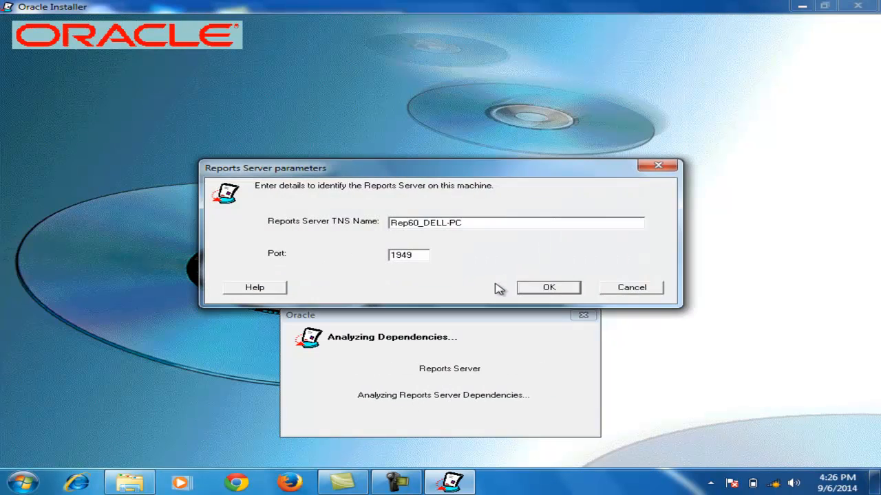
{"action": "left_click", "coordinate": [541, 288]}
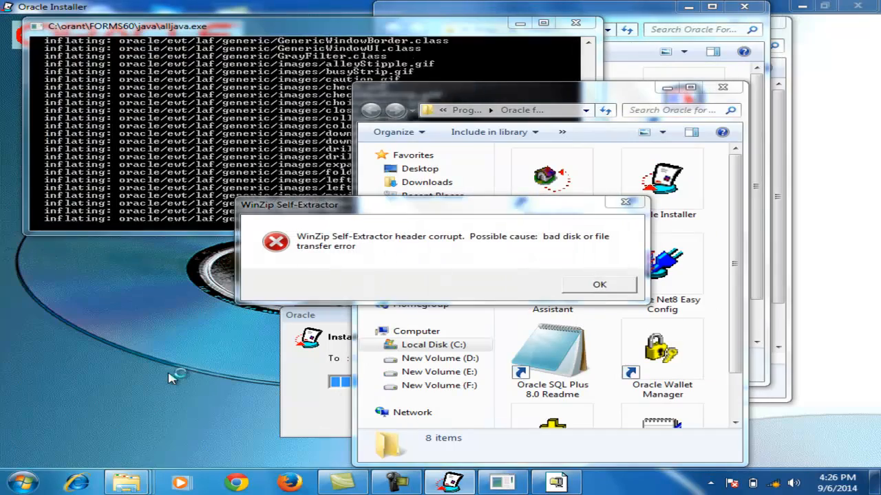
Step: Dismiss the WinZip Self-Extractor error and ignore the file-not-found error for RWISV60.EXE
{"action": "key", "text": "Return"}
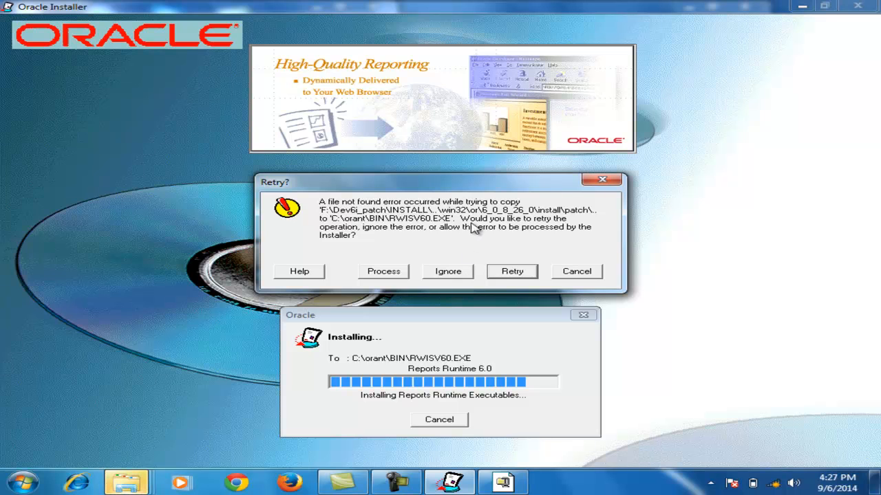
{"action": "left_click", "coordinate": [447, 272]}
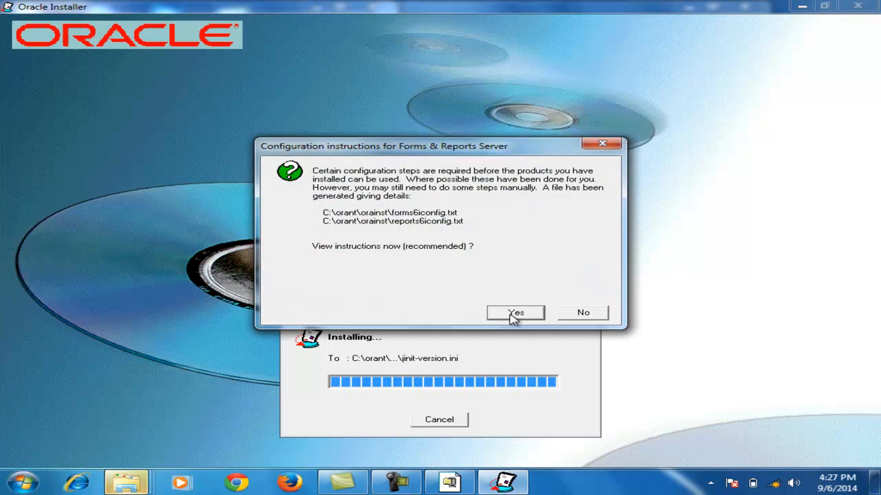
Step: View the Forms and Reports configuration instructions and finish the patch installer
{"action": "left_click", "coordinate": [515, 314]}
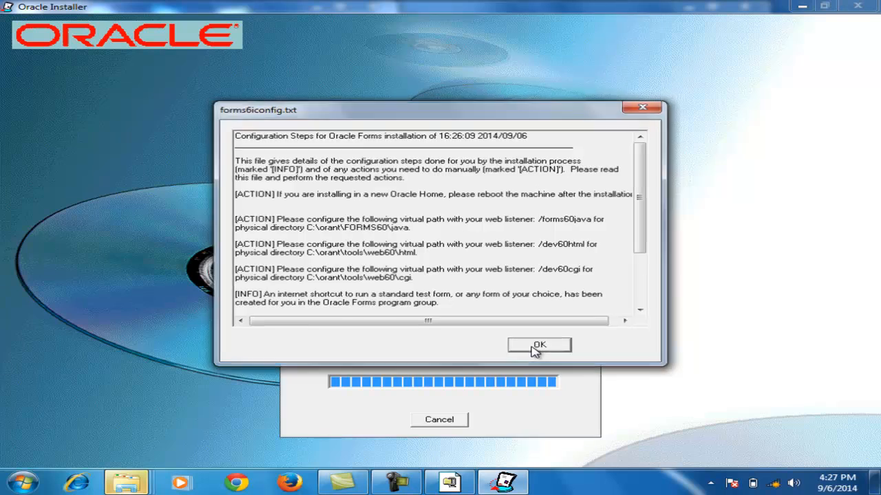
{"action": "left_click", "coordinate": [538, 350]}
{"action": "left_click", "coordinate": [539, 346]}
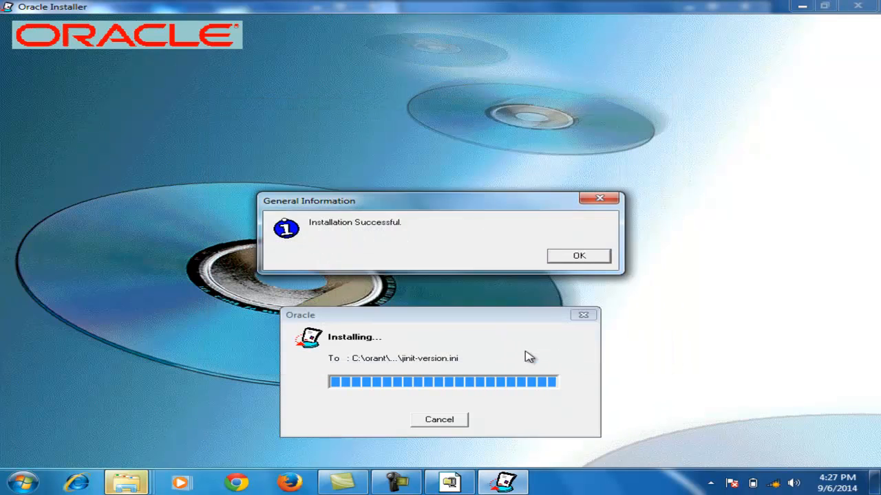
{"action": "left_click", "coordinate": [604, 255]}
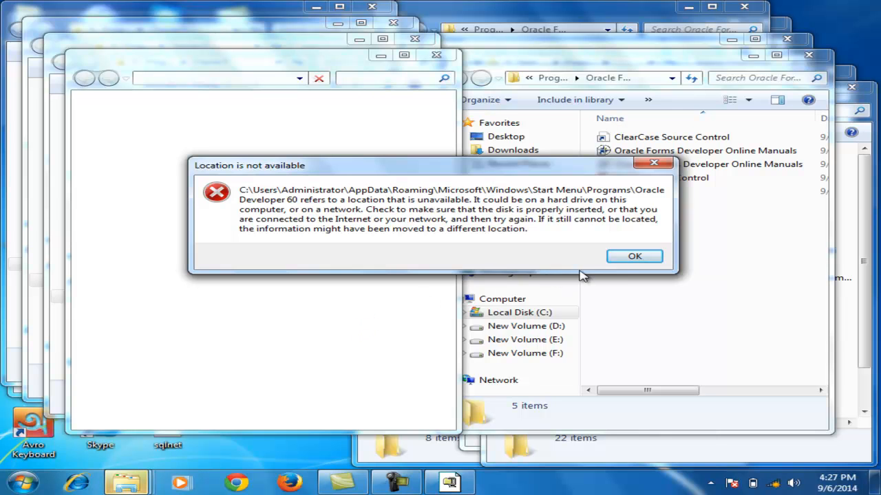
Step: Dismiss the leftover error dialogs, mark the patch setup as installed correctly, and close the Oracle program folder windows
{"action": "left_click", "coordinate": [634, 257]}
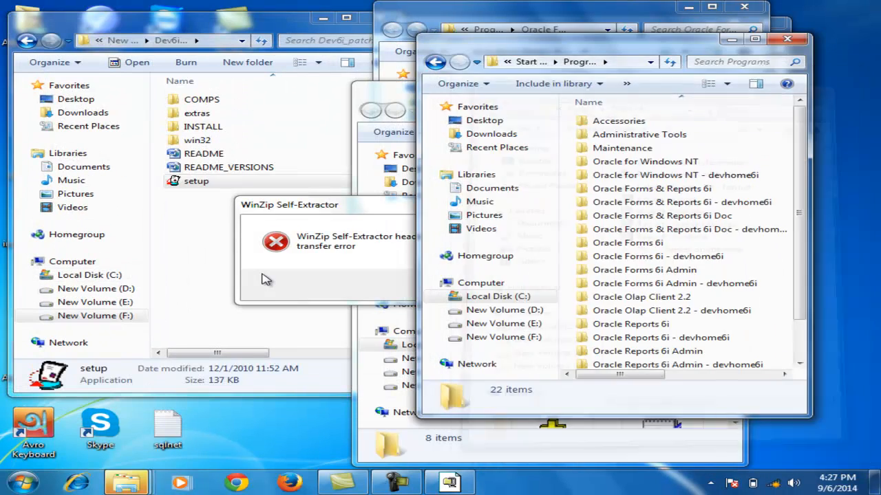
{"action": "key", "text": "Return"}
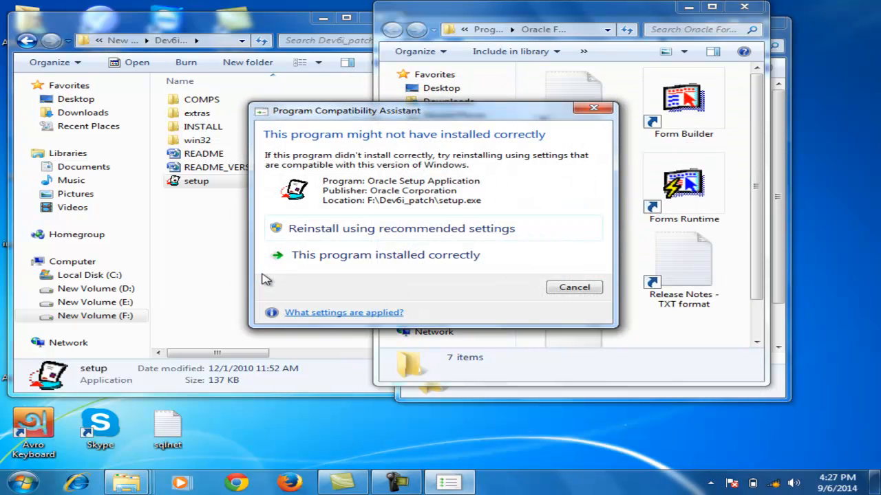
{"action": "left_click", "coordinate": [335, 256]}
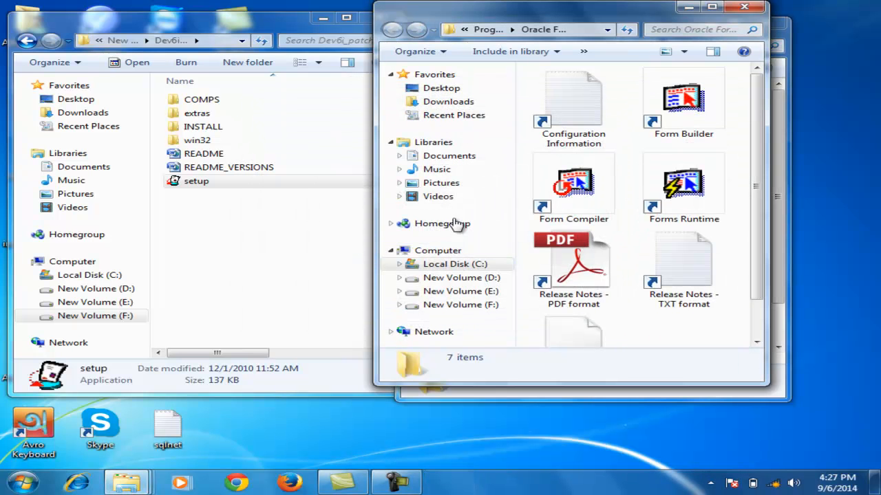
{"action": "left_click", "coordinate": [743, 7]}
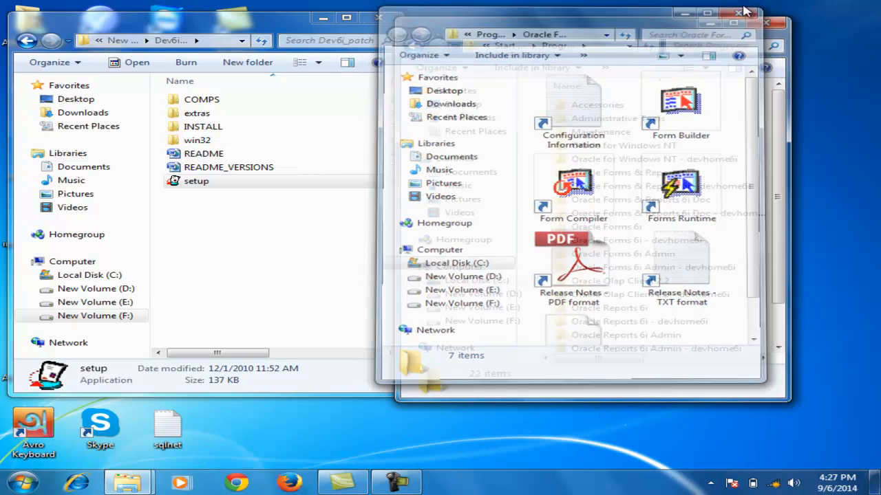
{"action": "left_click", "coordinate": [765, 23]}
Step: Go up to New Volume (F:), select the PLSQLLIB folder, and move the window clear of the desktop icons
{"action": "left_click_drag", "start_coordinate": [227, 167], "coordinate": [204, 259]}
{"action": "left_click", "coordinate": [205, 259]}
{"action": "key", "text": "BackSpace"}
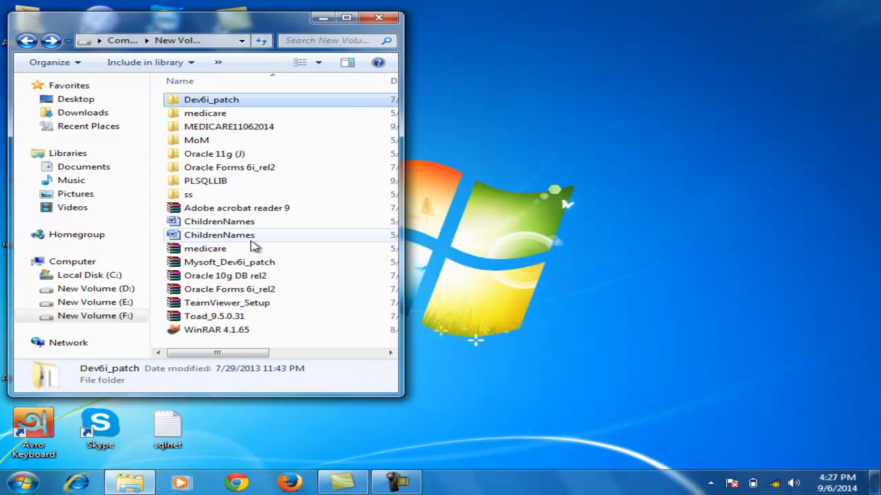
{"action": "left_click", "coordinate": [217, 187]}
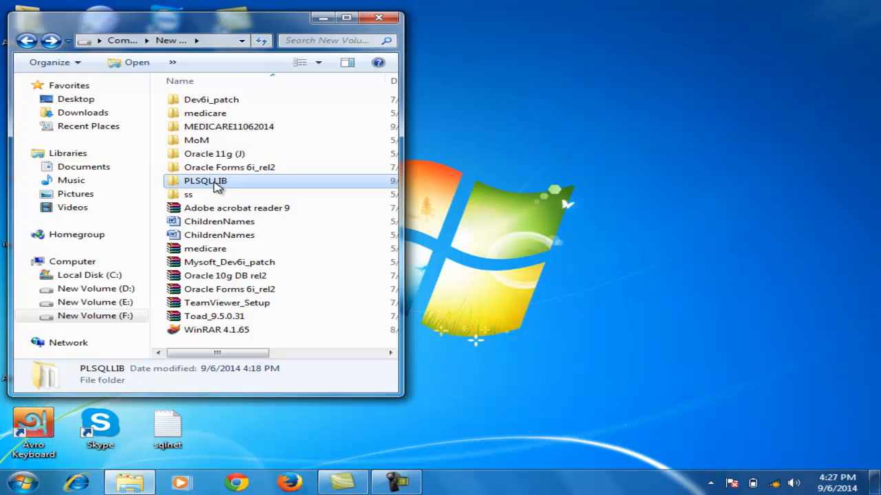
{"action": "left_click_drag", "start_coordinate": [255, 29], "coordinate": [470, 40]}
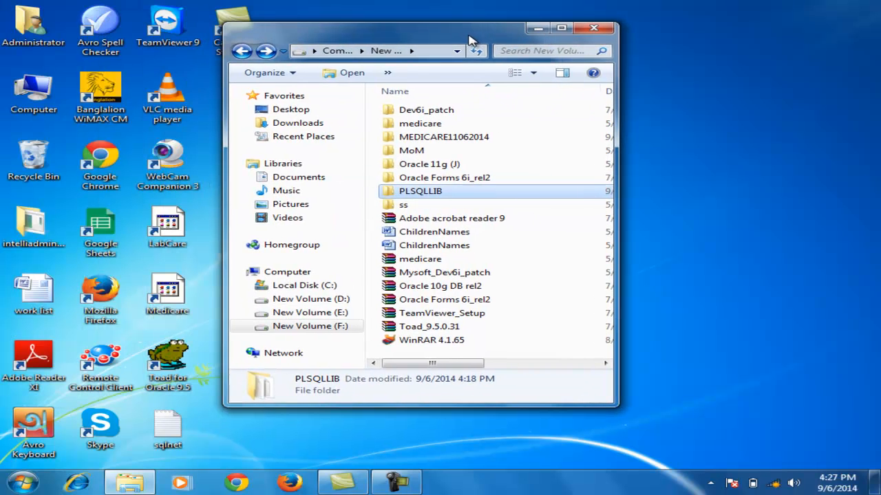
Step: Open the orant folder on Local Disk (C:) in a second Explorer window and maximize it
{"action": "double_click", "coordinate": [44, 89]}
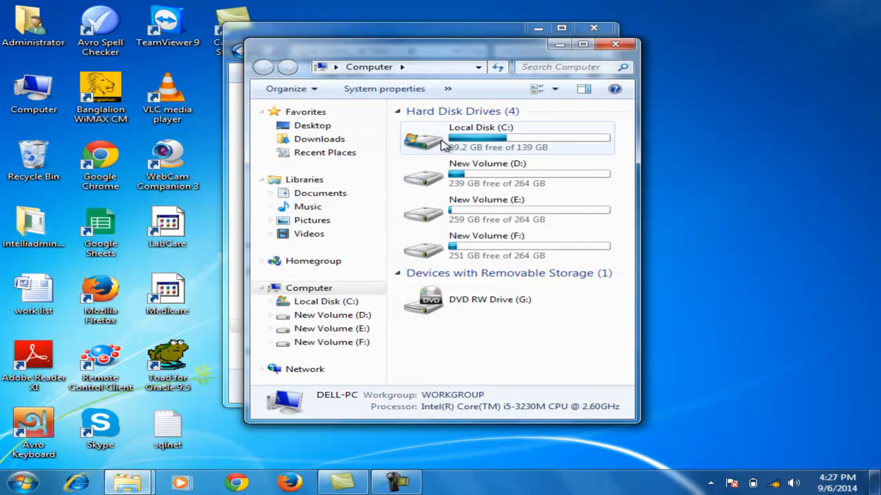
{"action": "left_click", "coordinate": [443, 145]}
{"action": "double_click", "coordinate": [444, 144]}
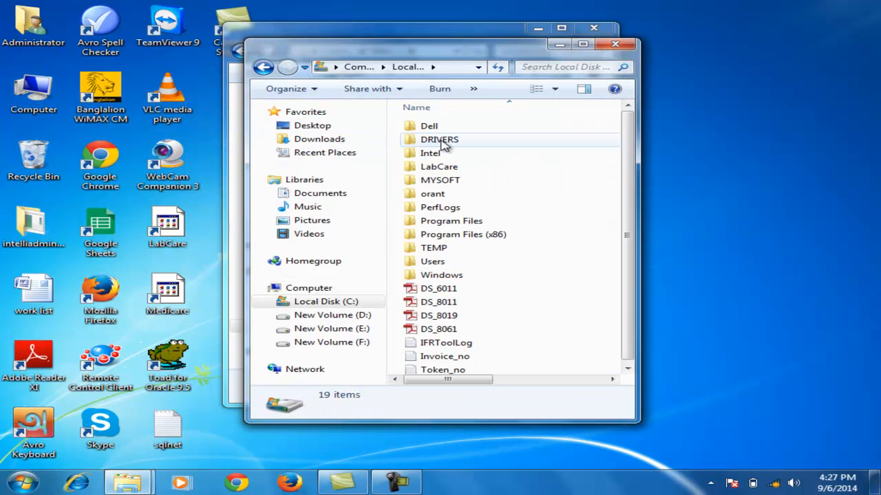
{"action": "left_click", "coordinate": [425, 196]}
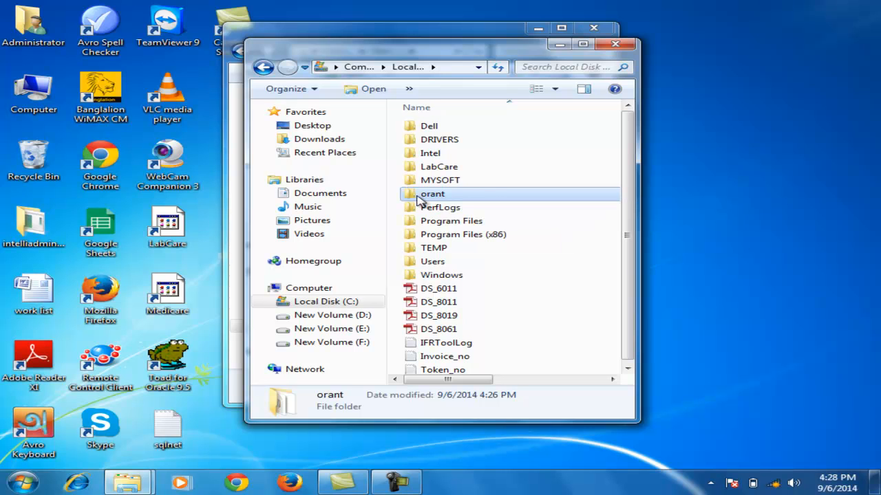
{"action": "double_click", "coordinate": [421, 199]}
{"action": "double_click", "coordinate": [590, 51]}
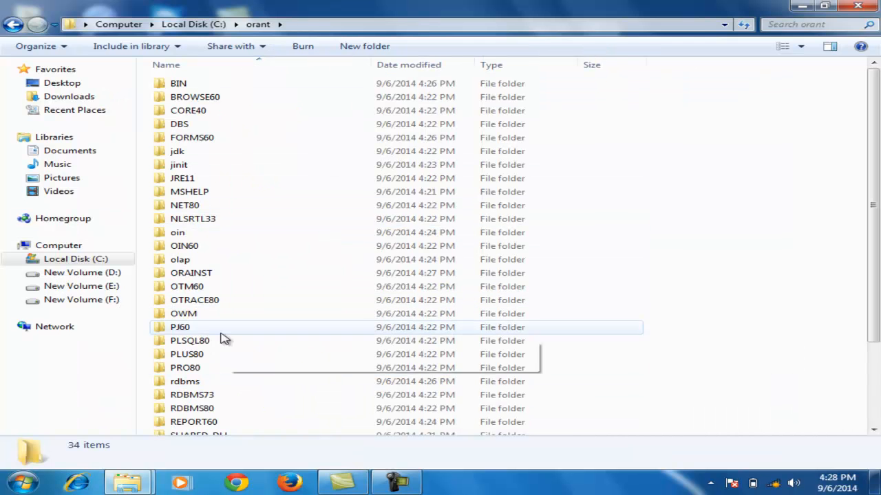
Step: Open the OPEN60 folder inside the TOOLS folder of orant
{"action": "key", "text": "t"}
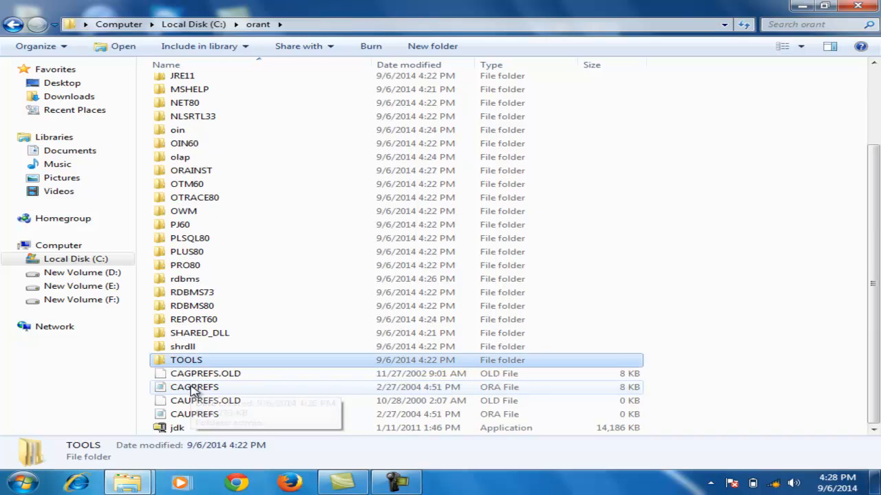
{"action": "double_click", "coordinate": [184, 364]}
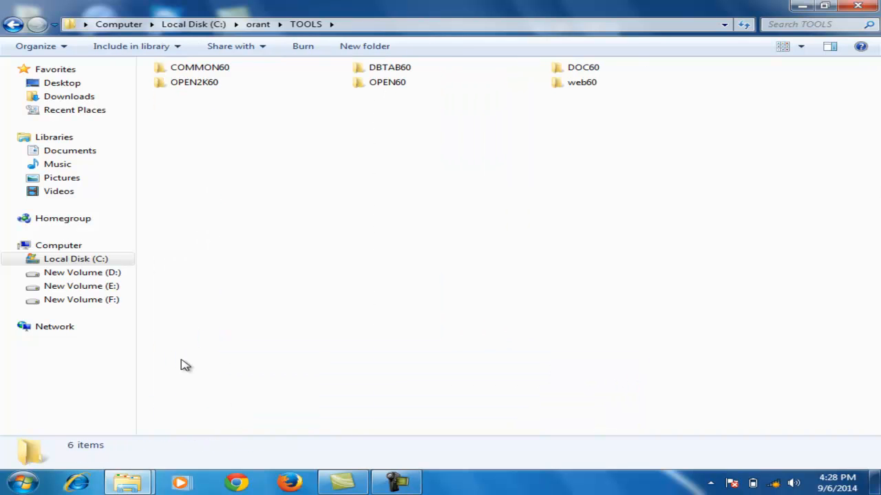
{"action": "double_click", "coordinate": [392, 85]}
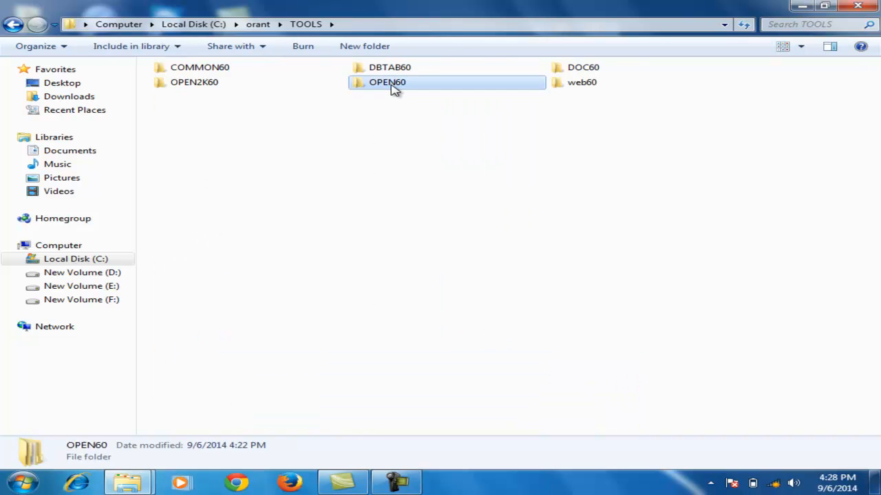
{"action": "double_click", "coordinate": [393, 85]}
{"action": "key", "text": "BackSpace"}
{"action": "left_click", "coordinate": [223, 178]}
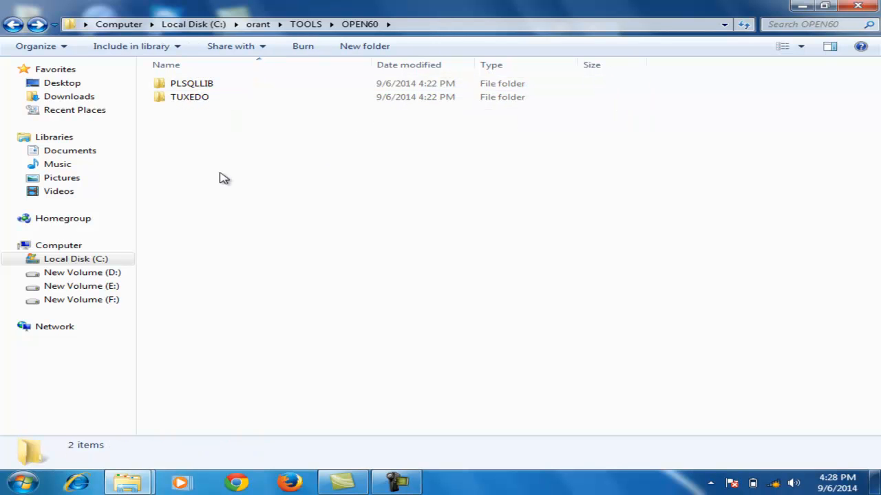
Step: Paste the copied PLSQLLIB folder into OPEN60, merging it with the existing folder and replacing the files that have the same names
{"action": "right_click", "coordinate": [220, 174]}
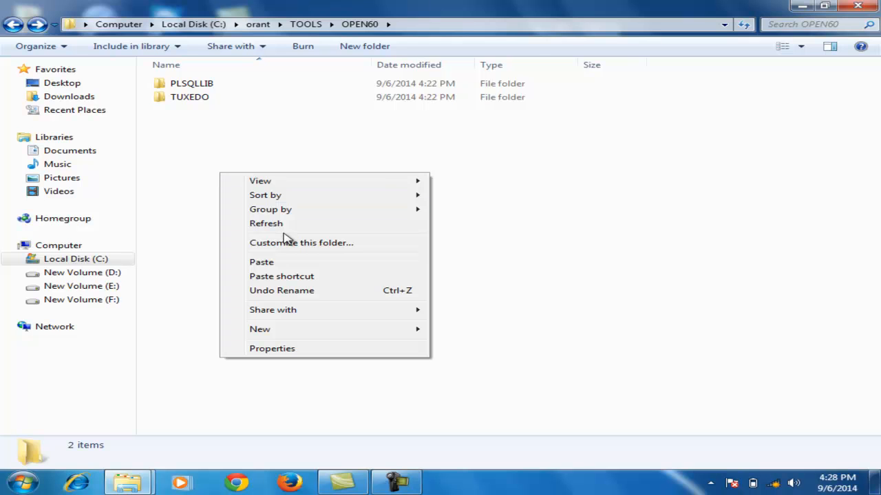
{"action": "left_click", "coordinate": [284, 266]}
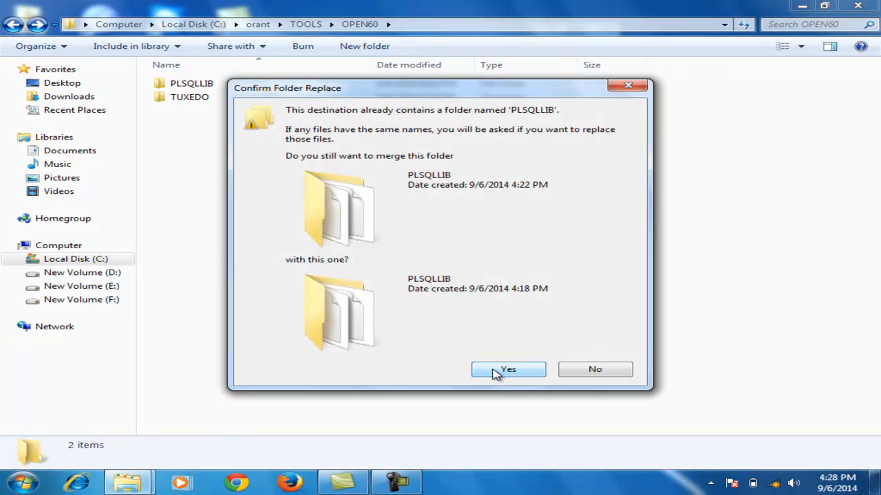
{"action": "left_click", "coordinate": [495, 369]}
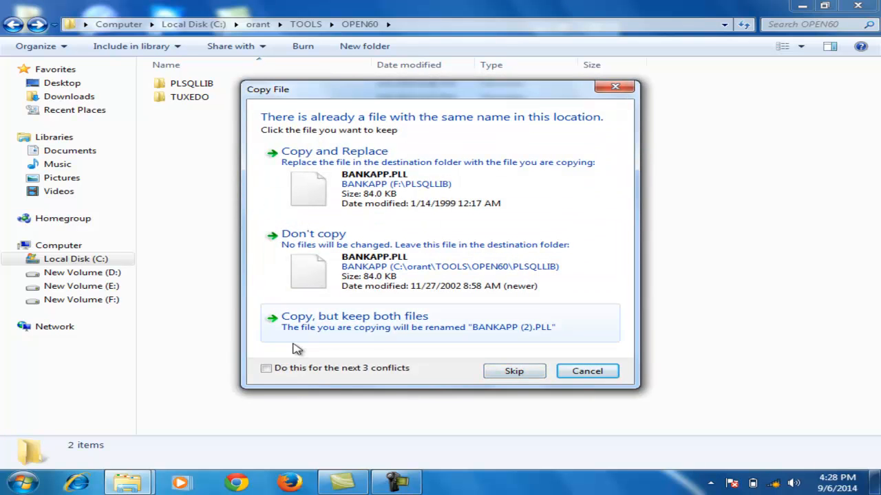
{"action": "left_click", "coordinate": [371, 201]}
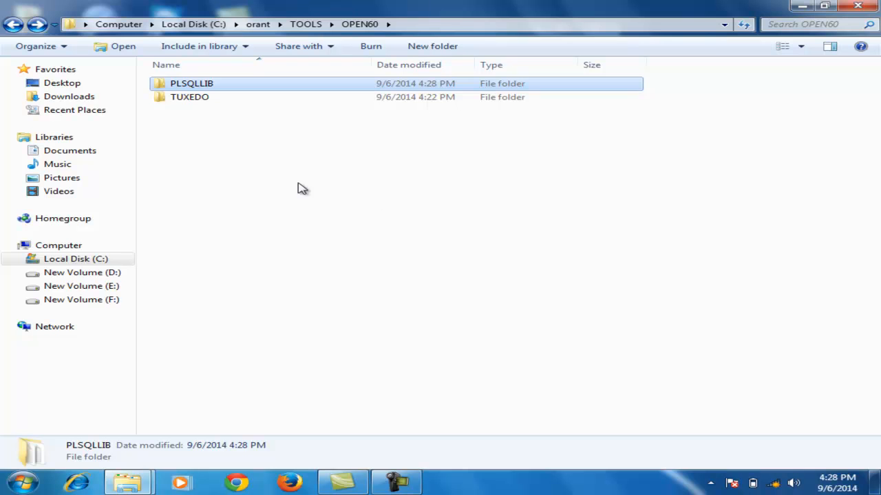
Step: Open the merged PLSQLLIB folder and copy the files d2kwut32.dll and d2kwut60.dll
{"action": "double_click", "coordinate": [203, 84]}
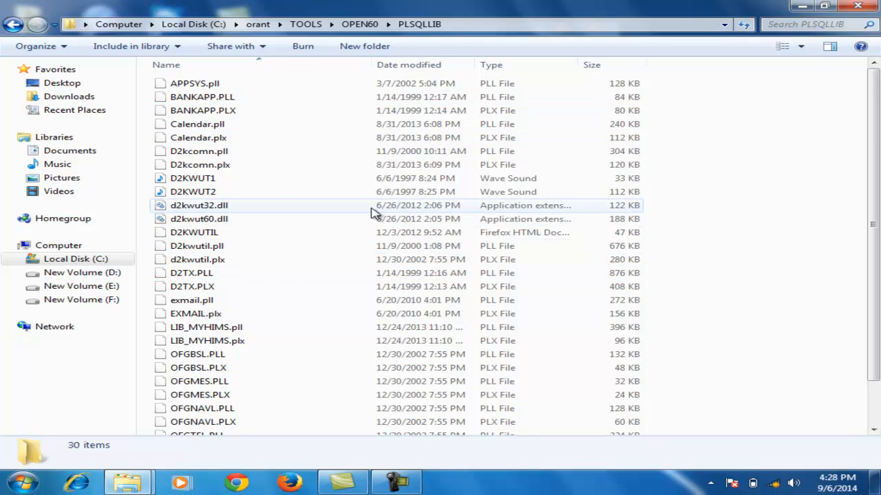
{"action": "left_click", "coordinate": [200, 207]}
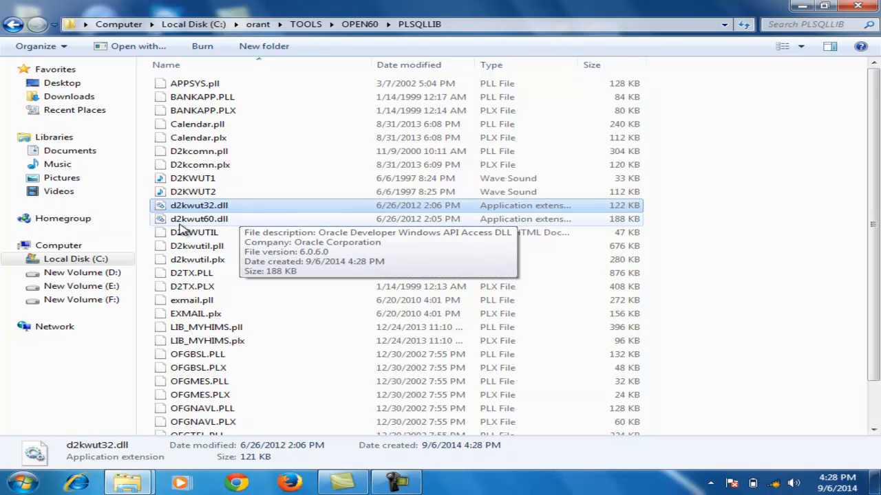
{"action": "left_click", "coordinate": [204, 220], "text": "shift"}
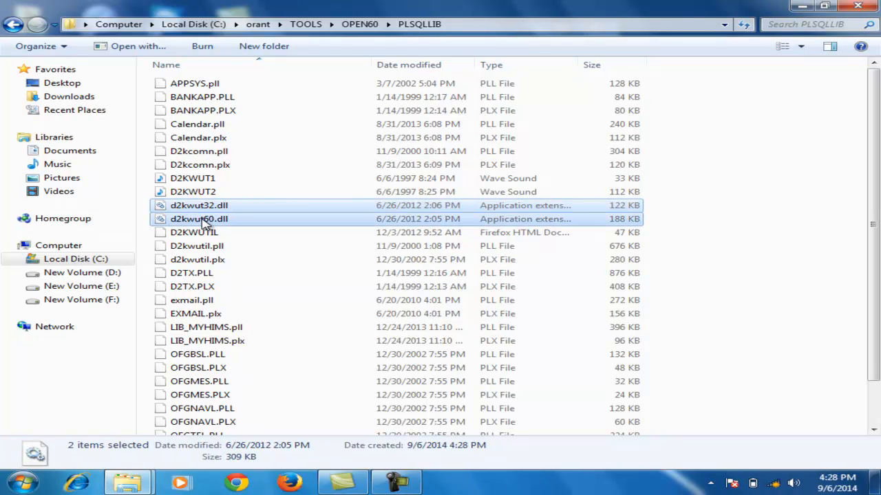
{"action": "right_click", "coordinate": [203, 220]}
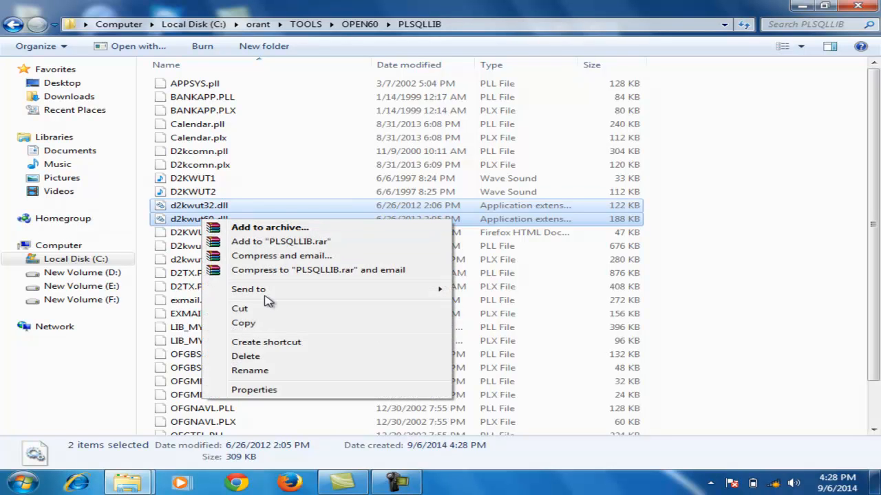
{"action": "left_click", "coordinate": [257, 323]}
{"action": "left_click", "coordinate": [271, 327]}
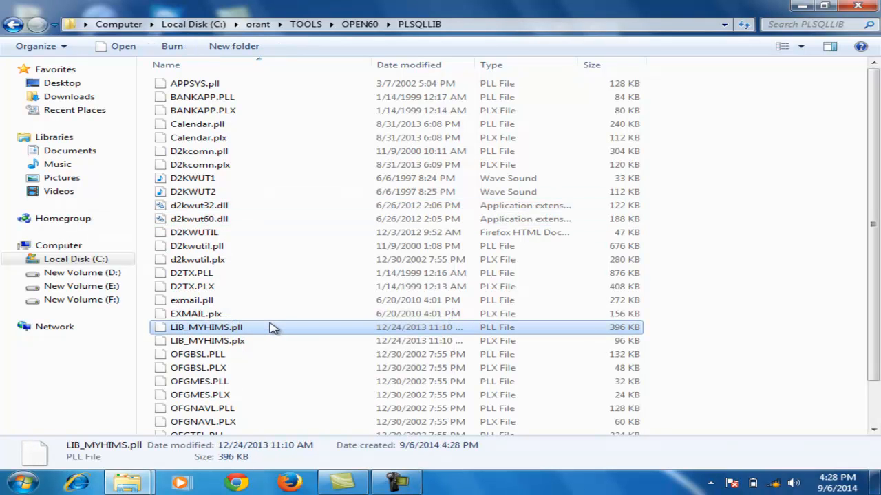
{"action": "left_click", "coordinate": [215, 208]}
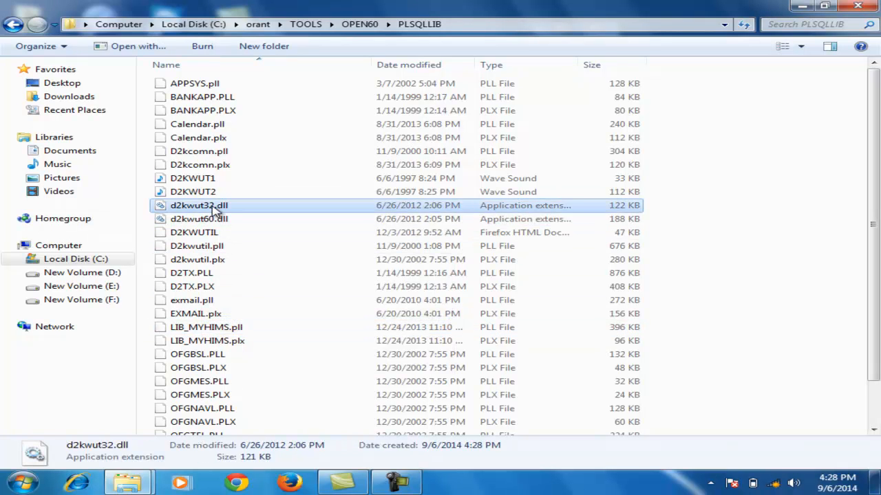
{"action": "left_click", "coordinate": [214, 219], "text": "ctrl"}
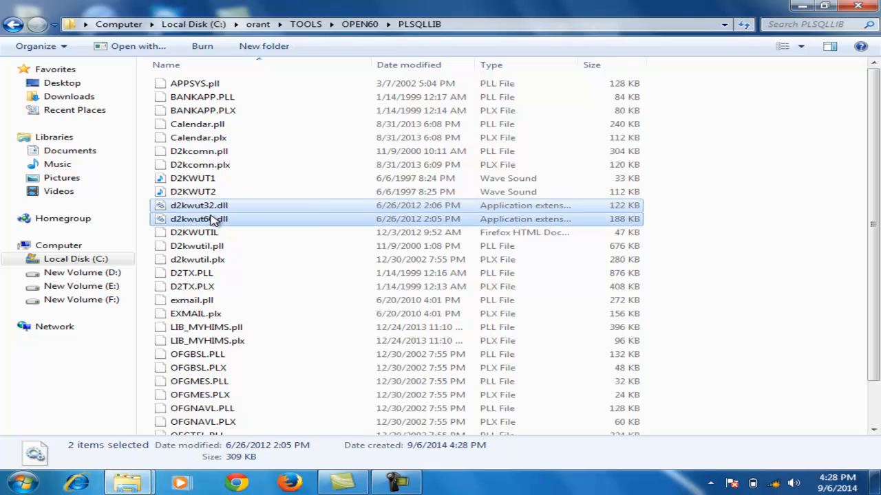
{"action": "right_click", "coordinate": [213, 218]}
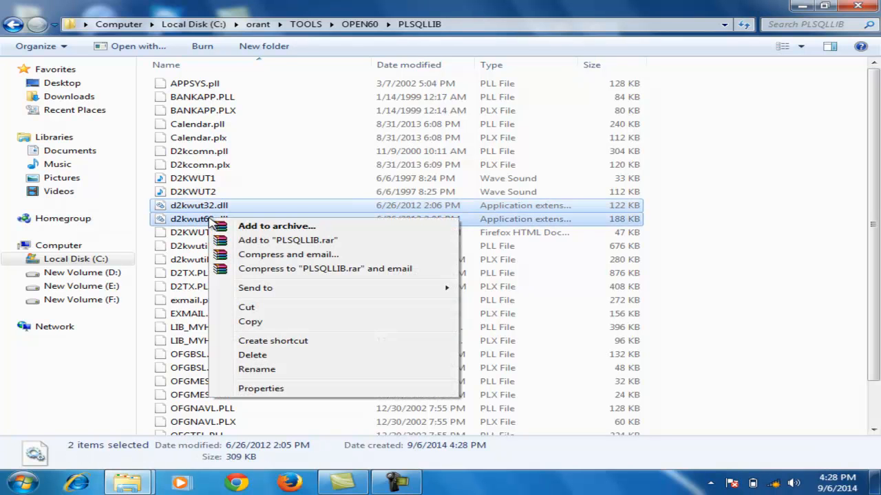
{"action": "left_click", "coordinate": [249, 322]}
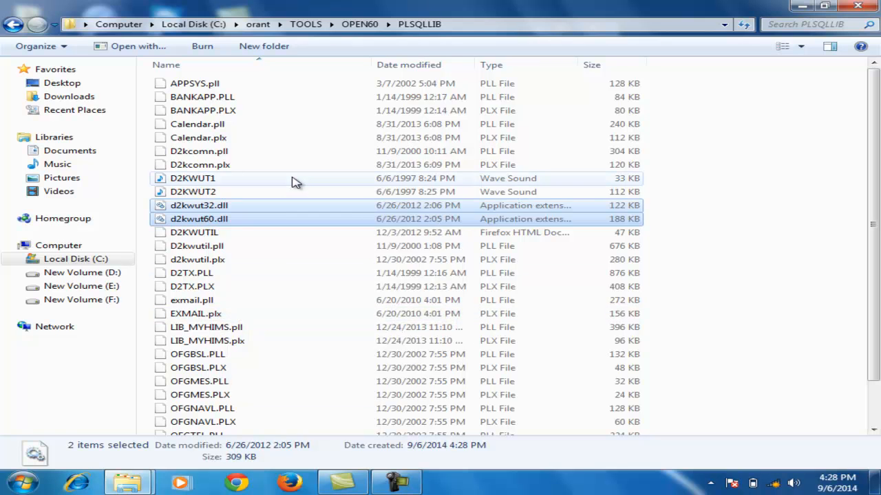
Step: Go back up to the orant folder and open its BIN folder
{"action": "key", "text": "BackSpace"}
{"action": "key", "text": "BackSpace"}
{"action": "key", "text": "BackSpace"}
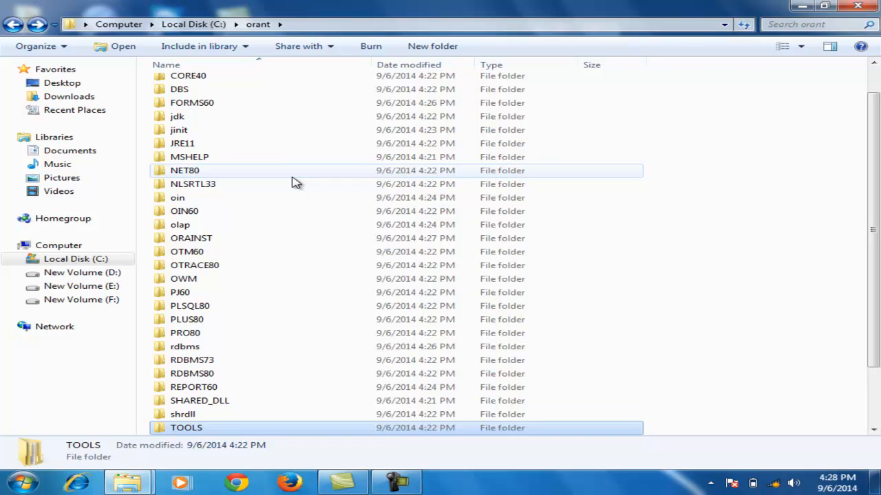
{"action": "key", "text": "Up"}
{"action": "key", "text": "Up"}
{"action": "key", "text": "Up"}
{"action": "key", "text": "Up"}
{"action": "key", "text": "Up"}
{"action": "key", "text": "Up"}
{"action": "key", "text": "Up"}
{"action": "key", "text": "Up"}
{"action": "key", "text": "Up"}
{"action": "key", "text": "Up"}
{"action": "key", "text": "Up"}
{"action": "key", "text": "Up"}
{"action": "key", "text": "Up"}
{"action": "key", "text": "Up"}
{"action": "key", "text": "Up"}
{"action": "key", "text": "Up"}
{"action": "key", "text": "Up"}
{"action": "key", "text": "Up"}
{"action": "key", "text": "Up"}
{"action": "key", "text": "Up"}
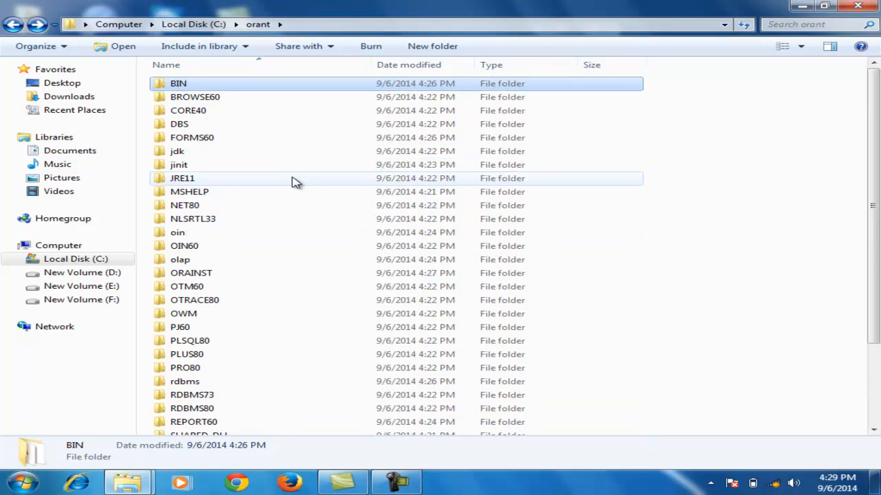
{"action": "double_click", "coordinate": [175, 85]}
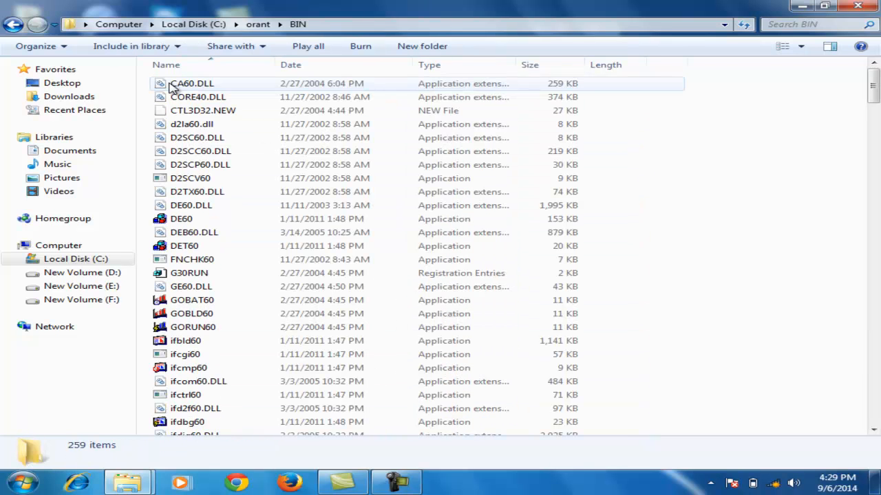
Step: Paste the two copied DLL files into BIN and clear the open Explorer windows from the desktop
{"action": "right_click", "coordinate": [776, 235]}
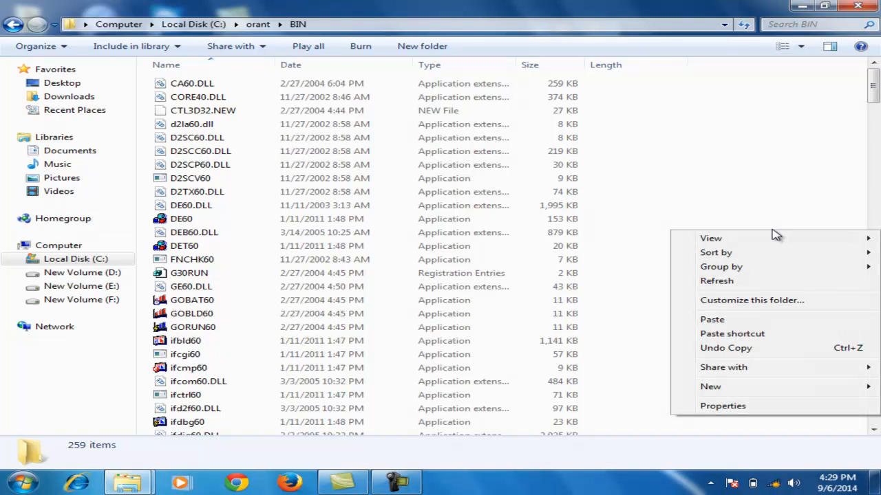
{"action": "left_click", "coordinate": [712, 320]}
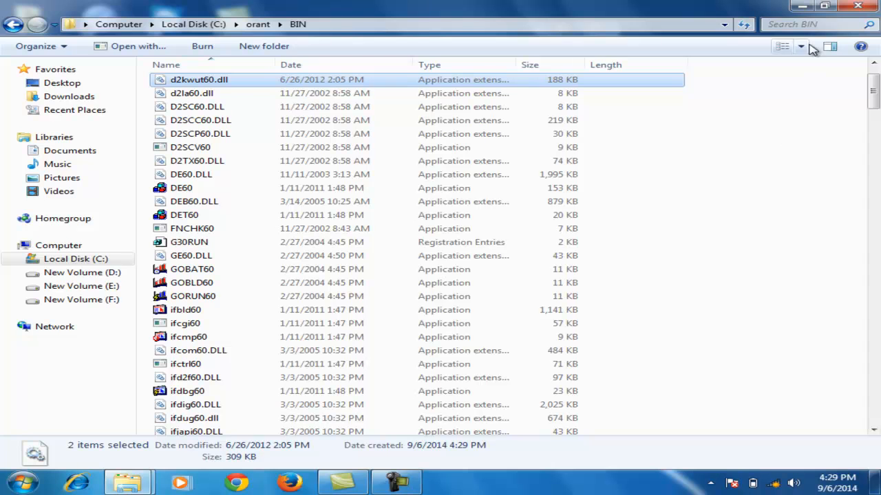
{"action": "left_click", "coordinate": [801, 5]}
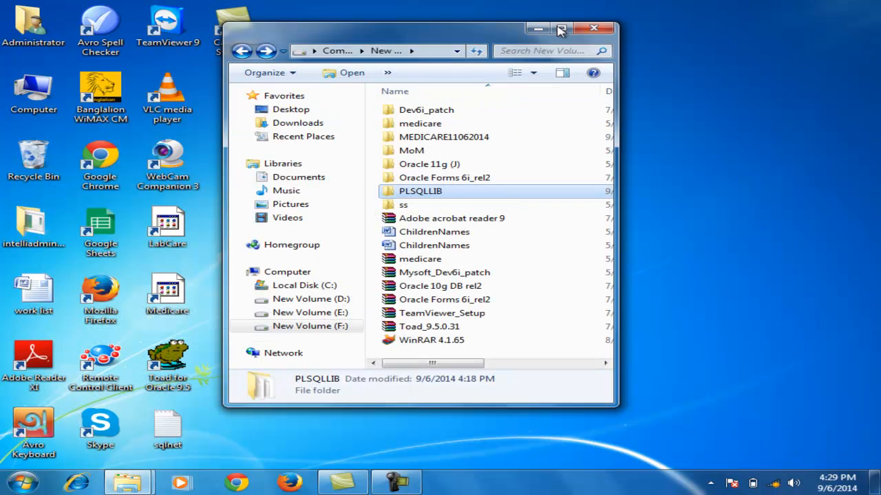
{"action": "left_click", "coordinate": [596, 31]}
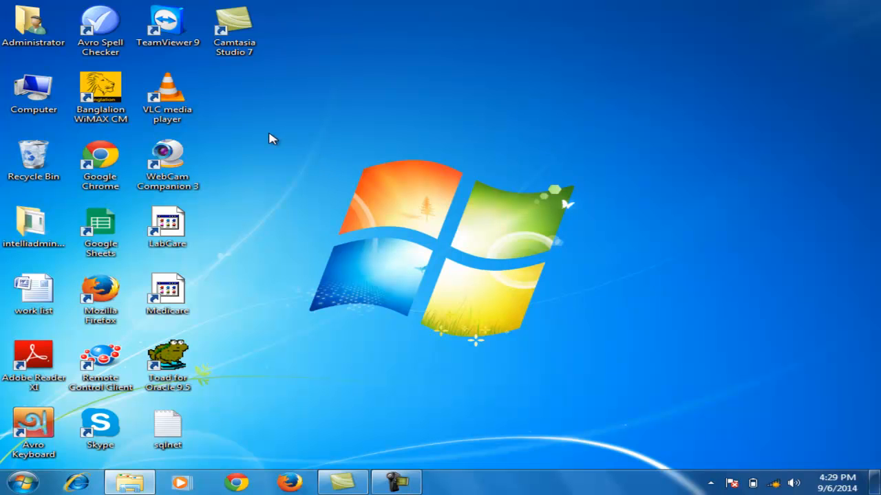
Step: Open Computer in a maximized window and go to app\Administrator\product\11.2.0\dbhome_1 on New Volume (D:)
{"action": "double_click", "coordinate": [22, 103]}
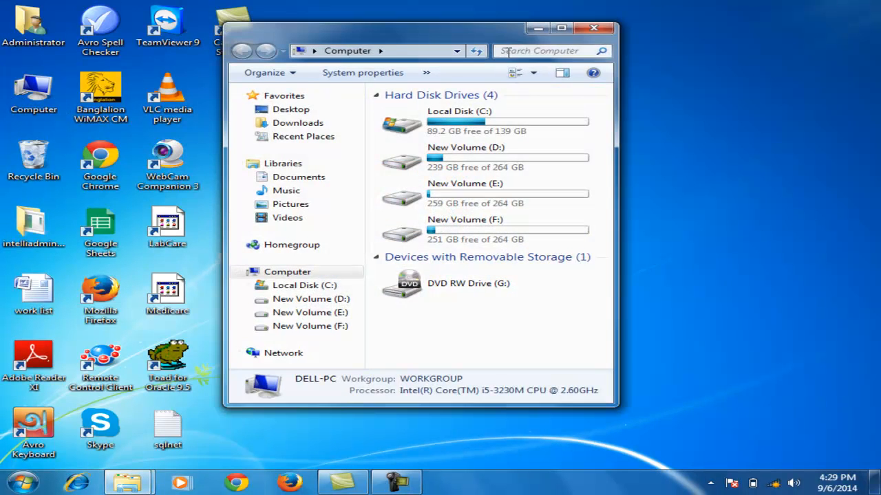
{"action": "left_click", "coordinate": [562, 28]}
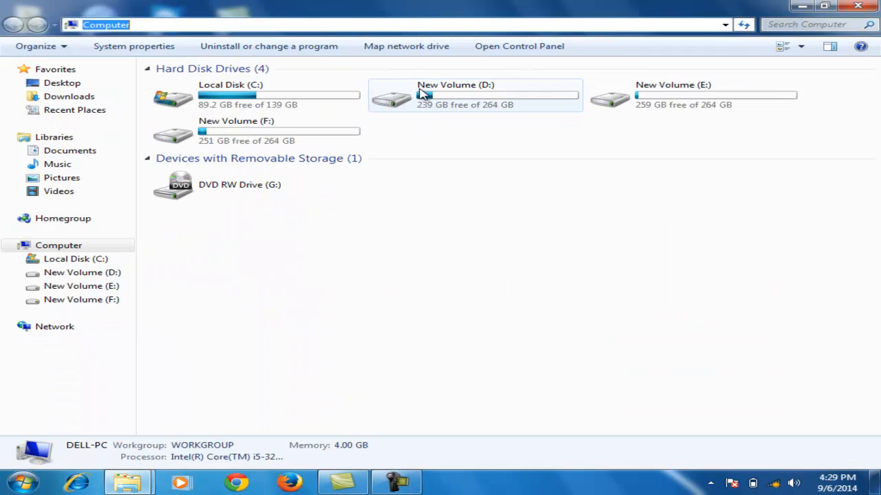
{"action": "double_click", "coordinate": [389, 107]}
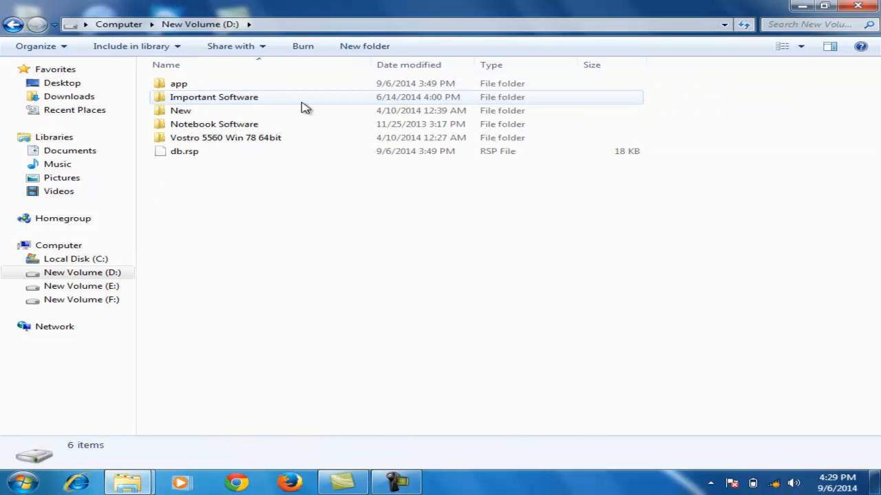
{"action": "double_click", "coordinate": [178, 87]}
{"action": "double_click", "coordinate": [177, 88]}
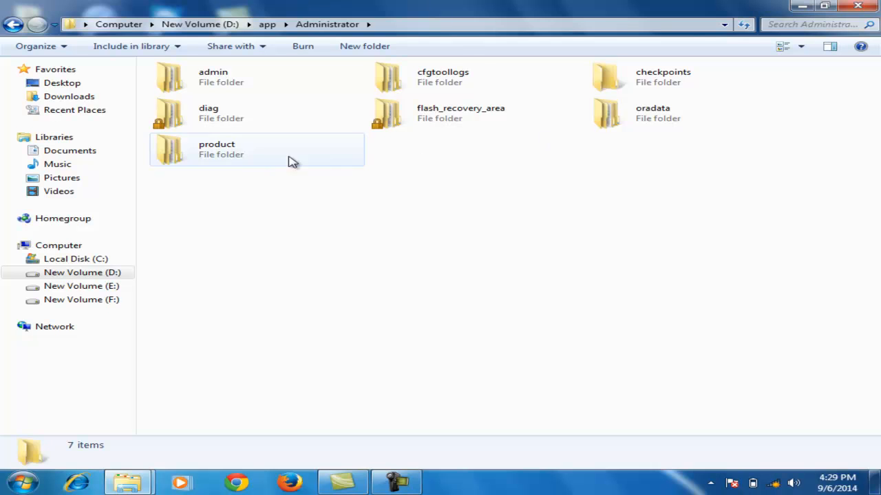
{"action": "double_click", "coordinate": [232, 160]}
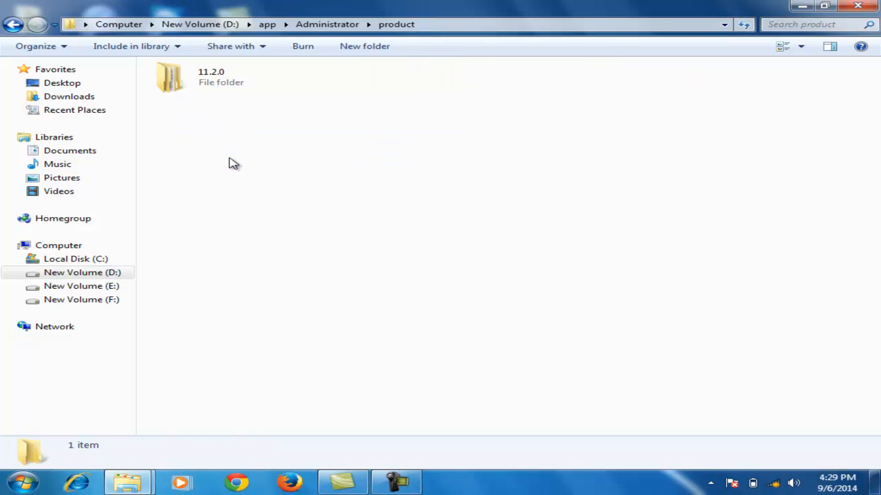
{"action": "double_click", "coordinate": [223, 81]}
{"action": "double_click", "coordinate": [223, 82]}
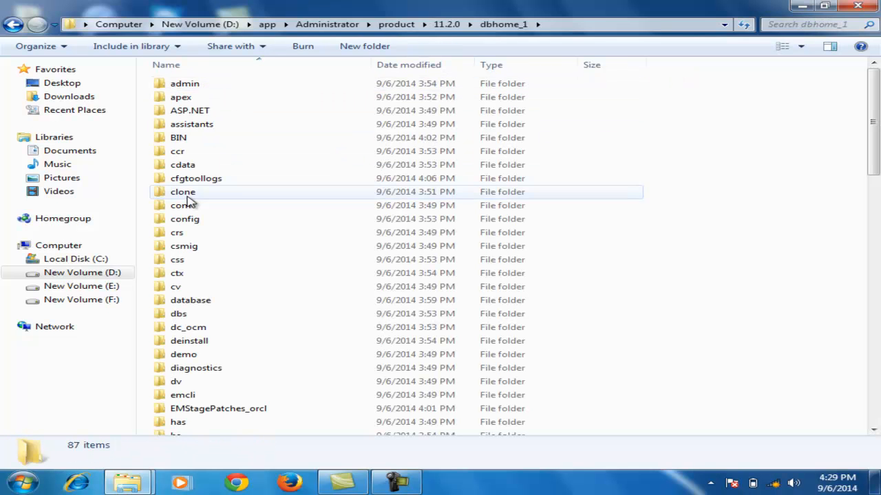
Step: Open the ADMIN folder inside the NETWORK folder of dbhome_1
{"action": "left_click", "coordinate": [190, 205]}
{"action": "key", "text": "n"}
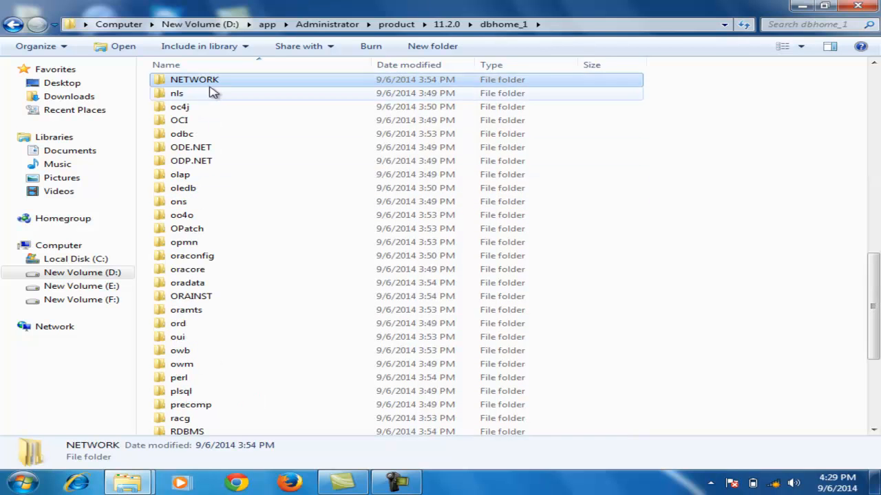
{"action": "double_click", "coordinate": [176, 82]}
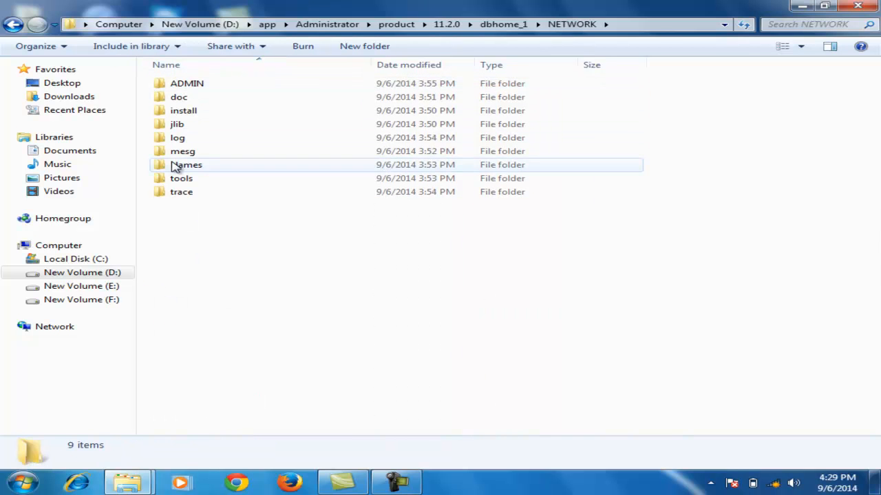
{"action": "left_click", "coordinate": [191, 86]}
{"action": "double_click", "coordinate": [191, 86]}
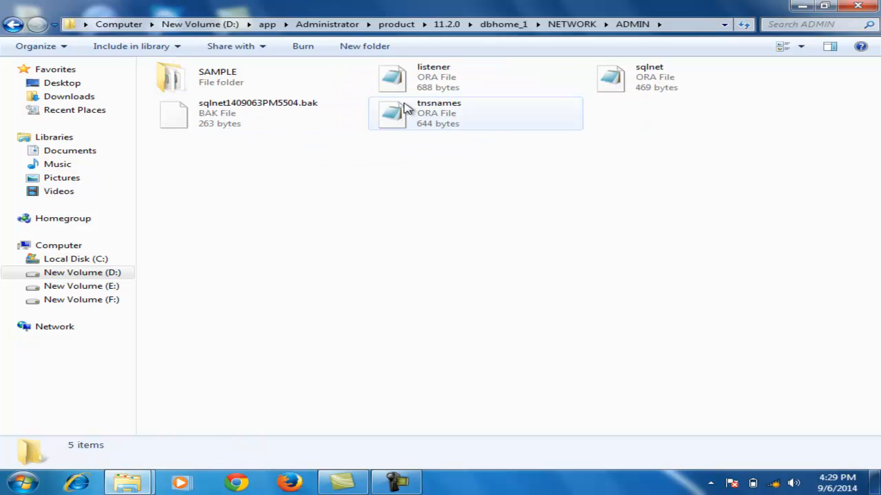
Step: Copy the whole ORCL entry from the tnsnames file in dbhome_1\NETWORK\ADMIN and close both the file and its folder window
{"action": "left_click", "coordinate": [410, 124]}
{"action": "double_click", "coordinate": [411, 124]}
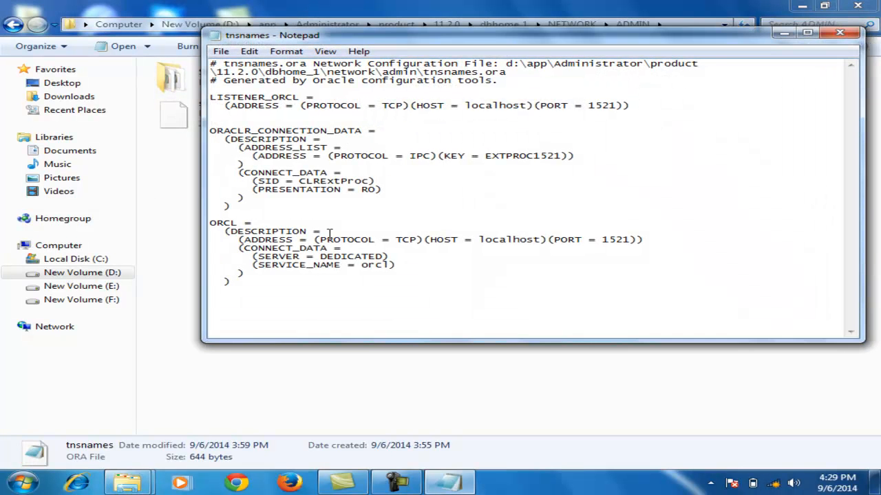
{"action": "left_click_drag", "start_coordinate": [237, 288], "coordinate": [198, 225]}
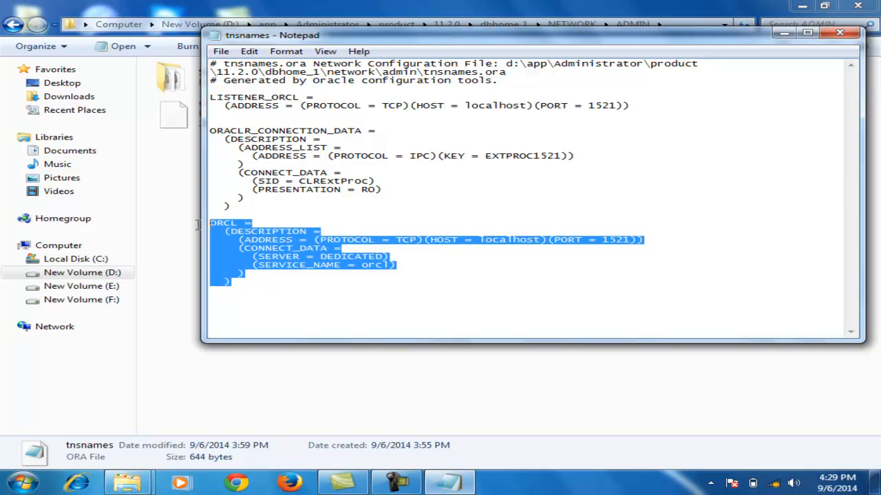
{"action": "right_click", "coordinate": [246, 234]}
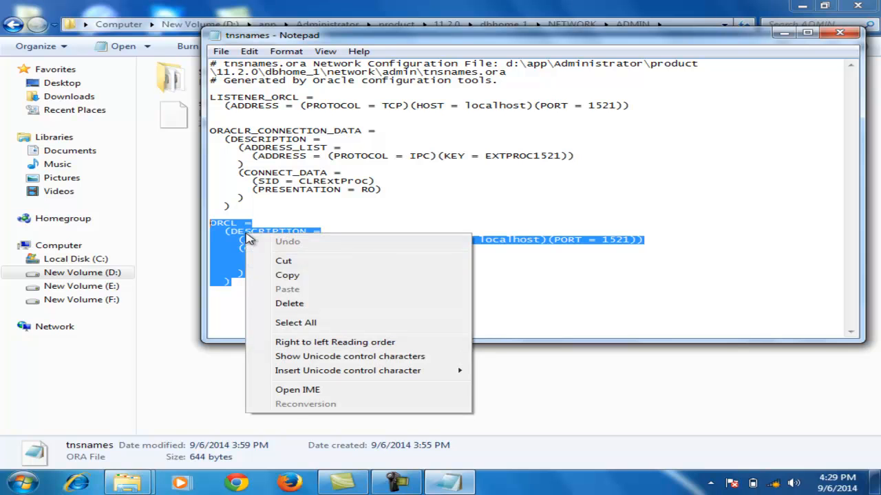
{"action": "left_click", "coordinate": [290, 277]}
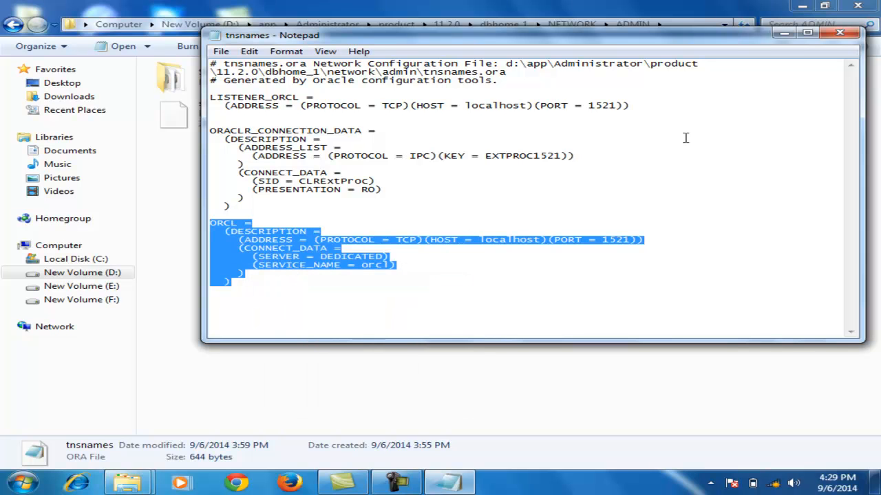
{"action": "left_click", "coordinate": [839, 32]}
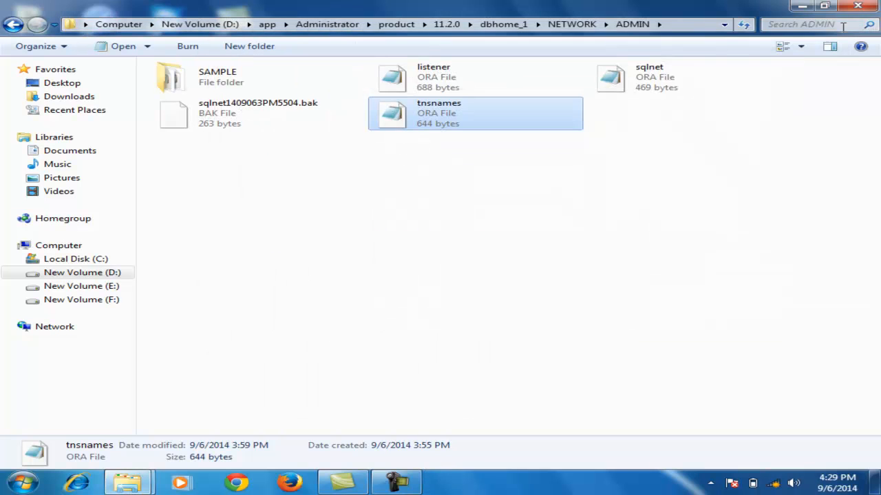
{"action": "left_click", "coordinate": [858, 6]}
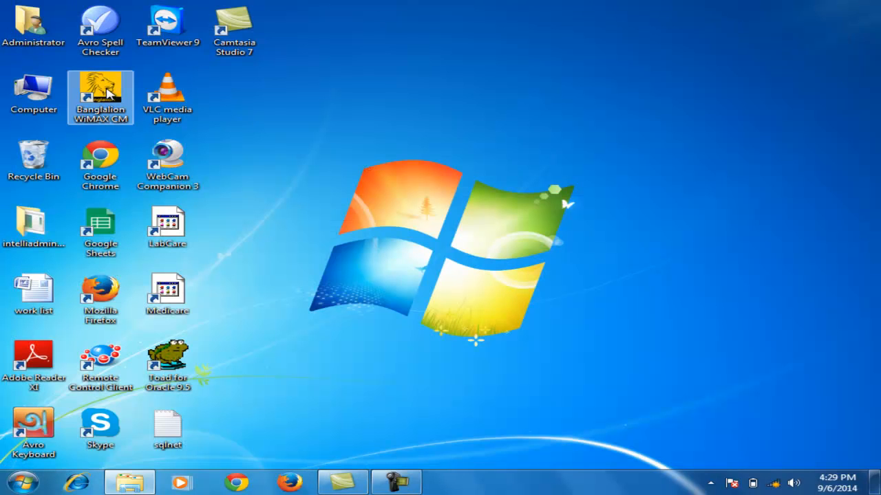
Step: Open Computer and go to the orant\NET80\ADMIN folder on Local Disk (C:)
{"action": "double_click", "coordinate": [27, 91]}
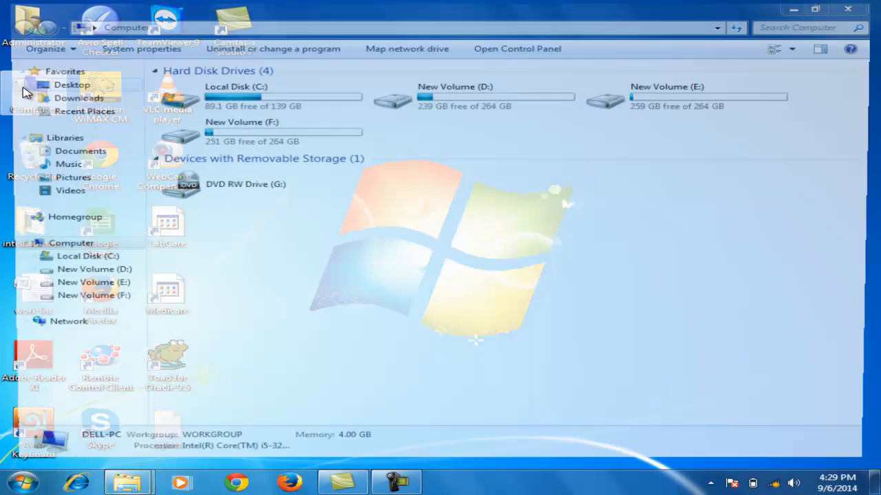
{"action": "double_click", "coordinate": [231, 103]}
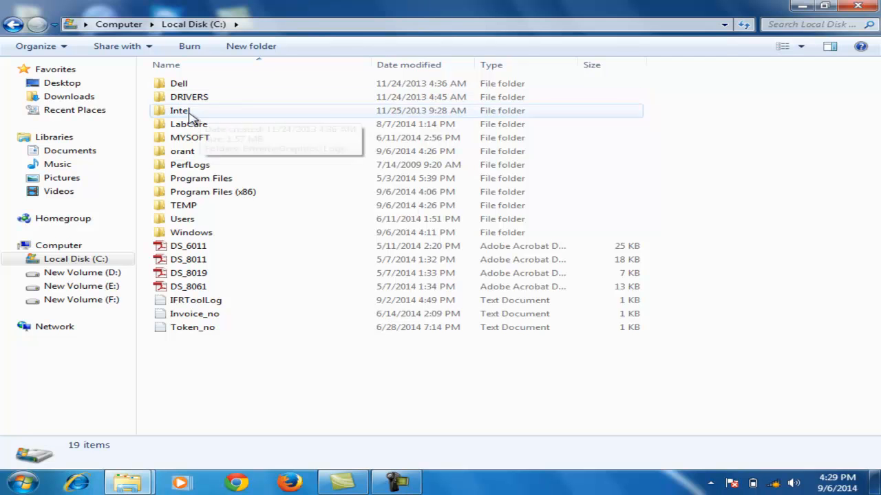
{"action": "left_click", "coordinate": [183, 154]}
{"action": "double_click", "coordinate": [183, 154]}
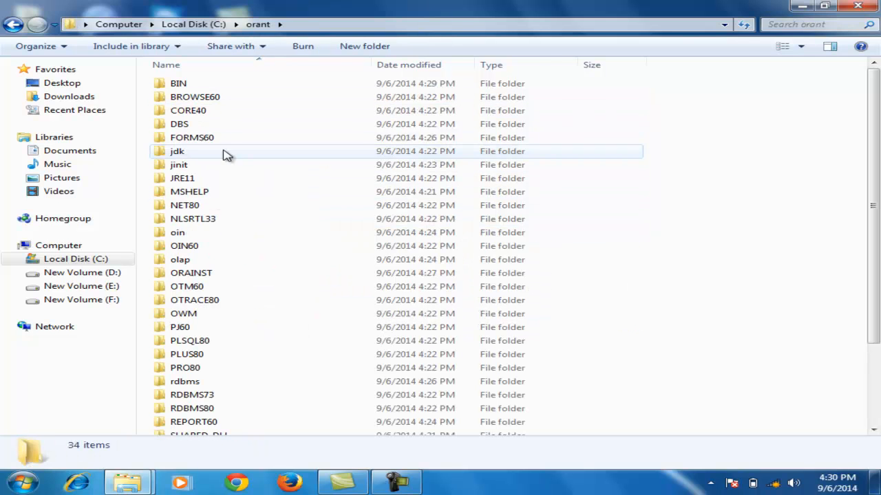
{"action": "left_click", "coordinate": [211, 195]}
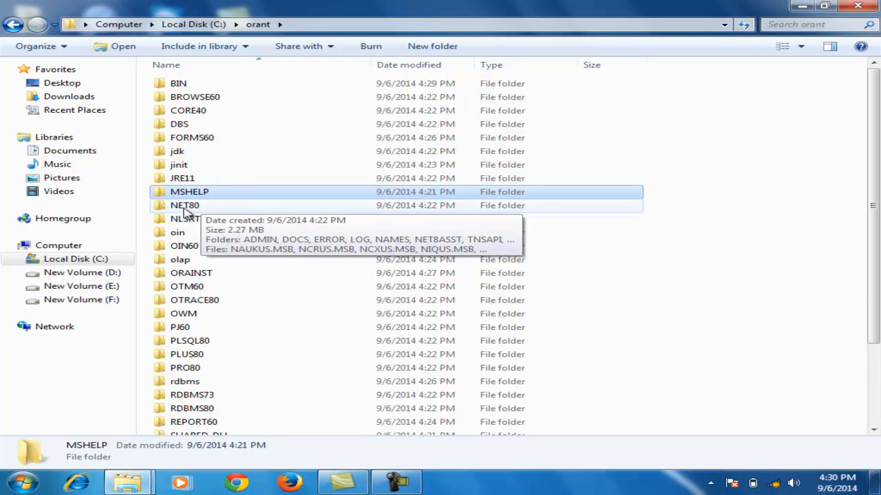
{"action": "left_click", "coordinate": [186, 211]}
{"action": "double_click", "coordinate": [186, 210]}
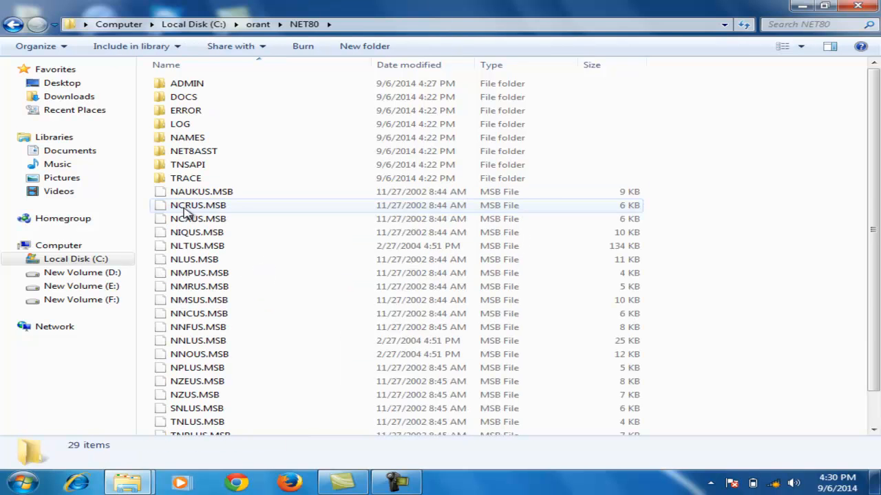
{"action": "double_click", "coordinate": [187, 87]}
{"action": "left_click", "coordinate": [190, 90]}
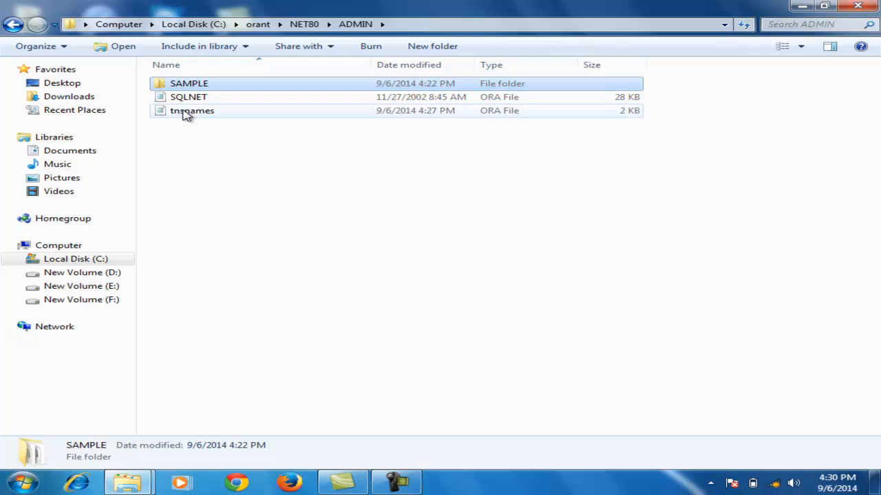
Step: Add blank lines at the start of the tnsnames file in NET80\ADMIN and paste the copied ORCL entry there
{"action": "double_click", "coordinate": [173, 111]}
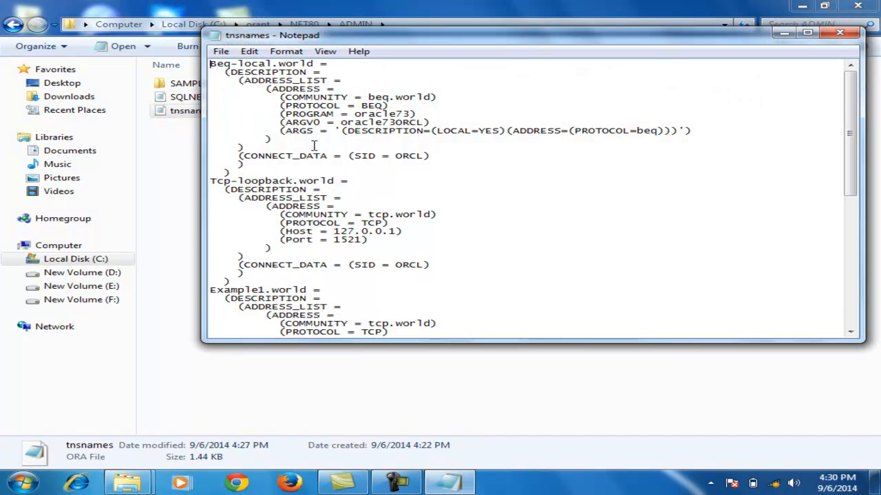
{"action": "key", "text": "Return"}
{"action": "key", "text": "Return"}
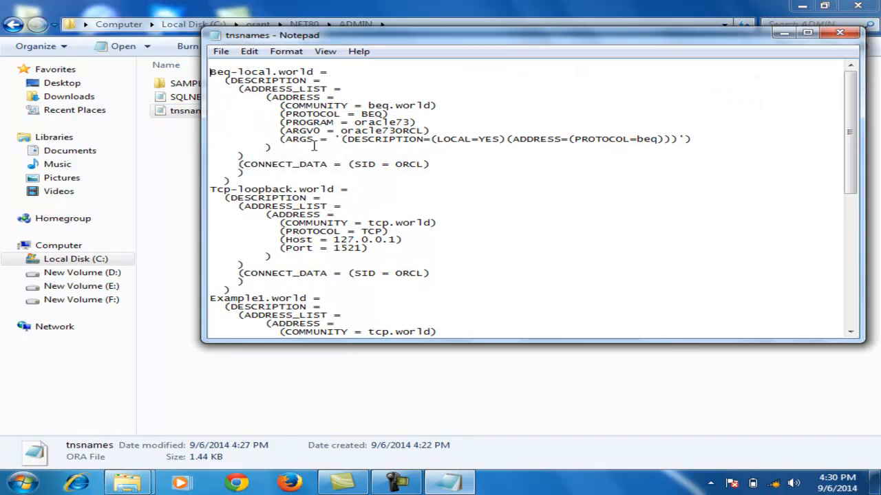
{"action": "key", "text": "Return"}
{"action": "key", "text": "Return"}
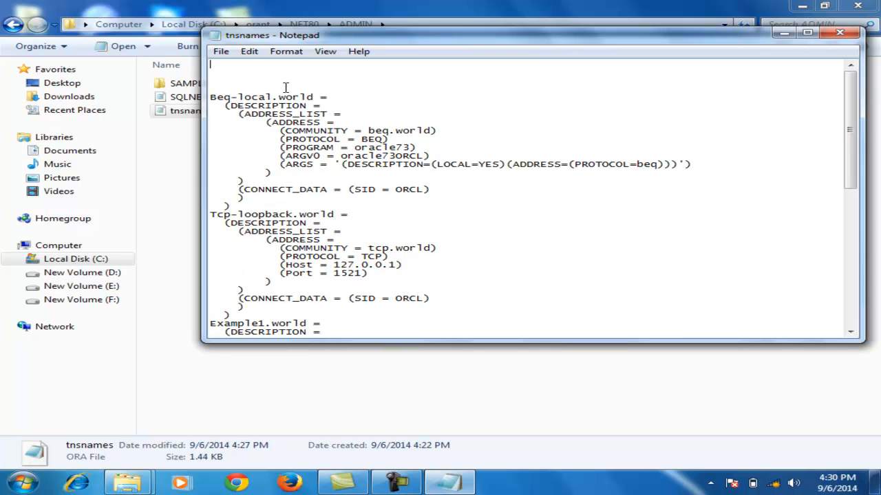
{"action": "right_click", "coordinate": [236, 81]}
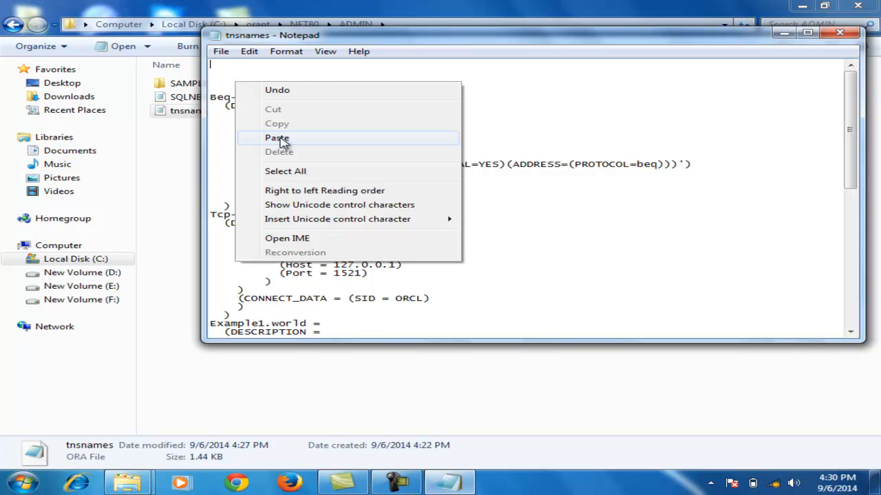
{"action": "left_click", "coordinate": [277, 138]}
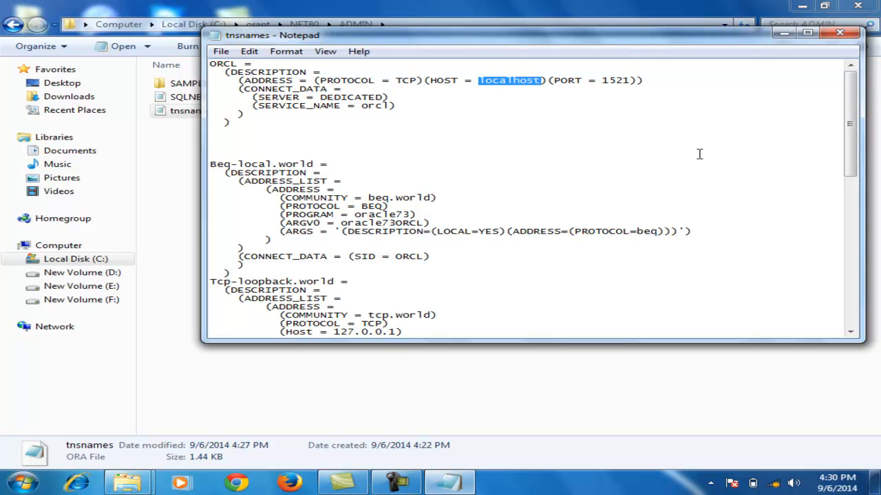
Step: Save the changes to tnsnames.ora while closing it and return to the desktop
{"action": "left_click", "coordinate": [841, 34]}
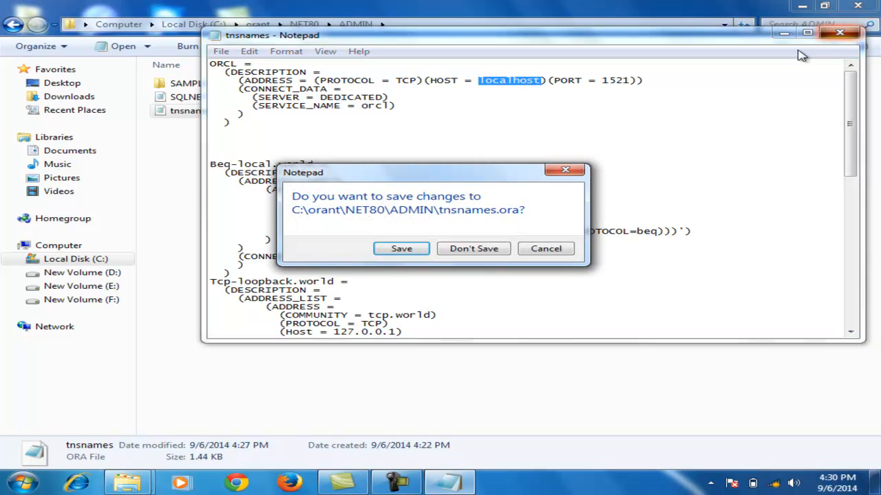
{"action": "left_click", "coordinate": [402, 248]}
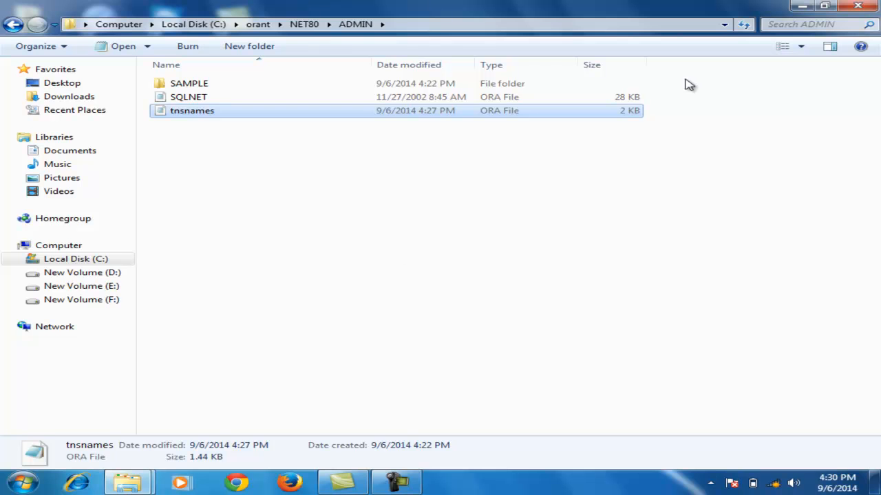
{"action": "left_click", "coordinate": [859, 8]}
{"action": "left_click", "coordinate": [258, 167]}
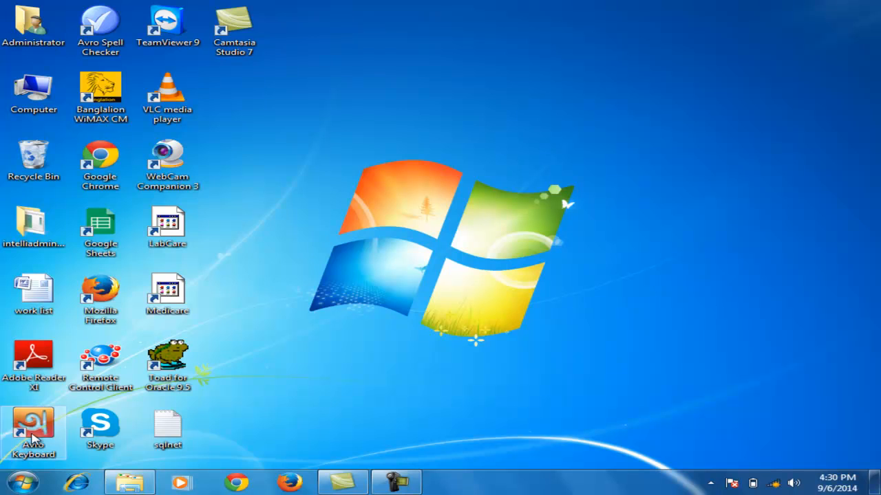
Step: Launch Forms Runtime from the Oracle Forms 6i program group, view its form file browser, and cancel out without running a form
{"action": "left_click", "coordinate": [15, 485]}
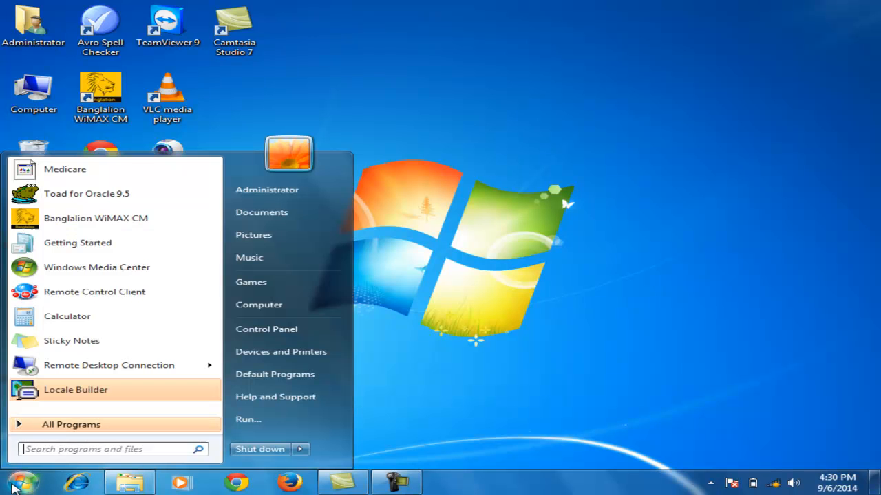
{"action": "left_click", "coordinate": [65, 424]}
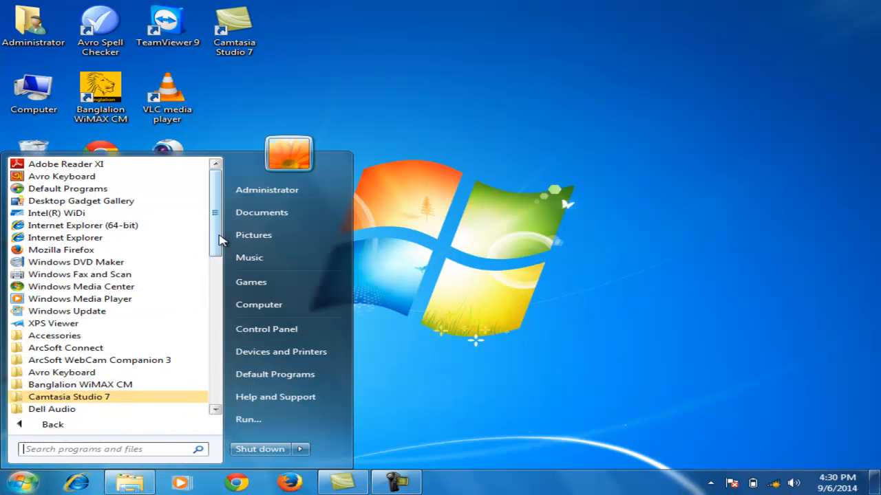
{"action": "left_click_drag", "start_coordinate": [222, 242], "coordinate": [228, 365]}
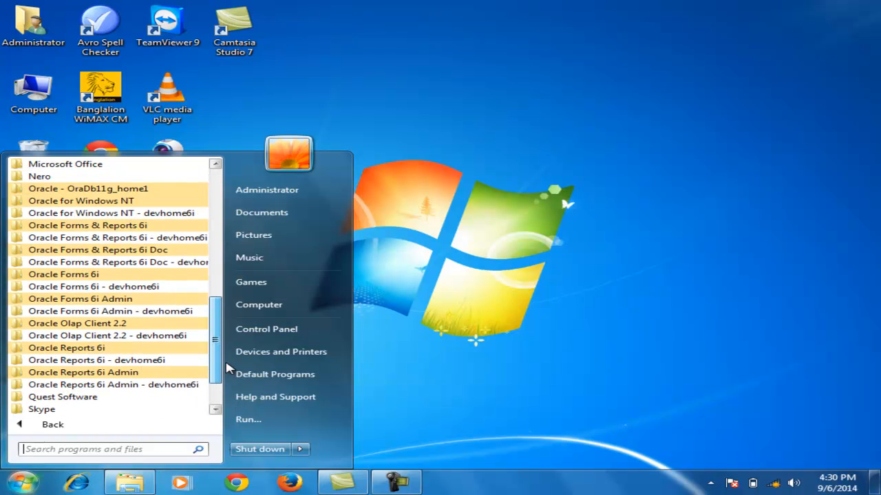
{"action": "left_click", "coordinate": [87, 275]}
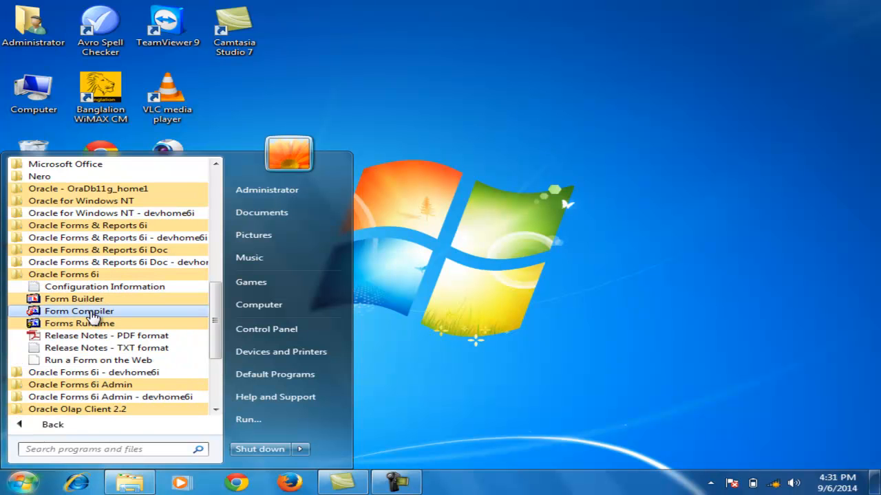
{"action": "left_click", "coordinate": [86, 325]}
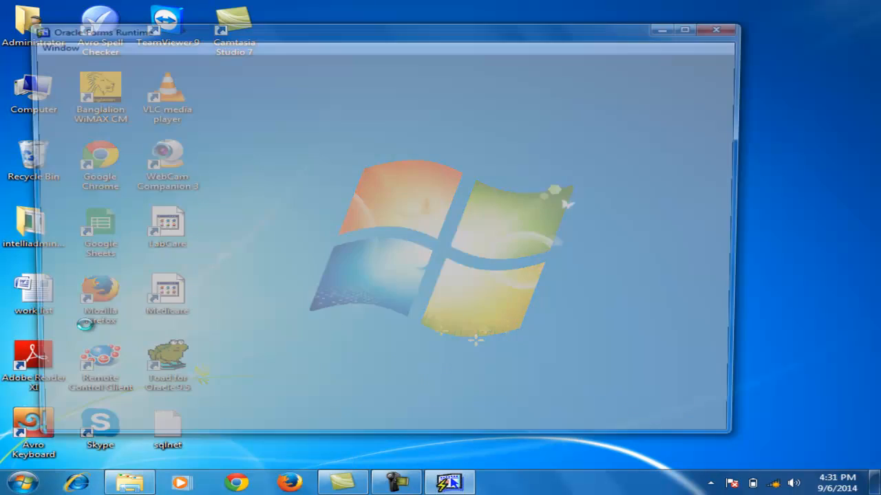
{"action": "left_click", "coordinate": [484, 43]}
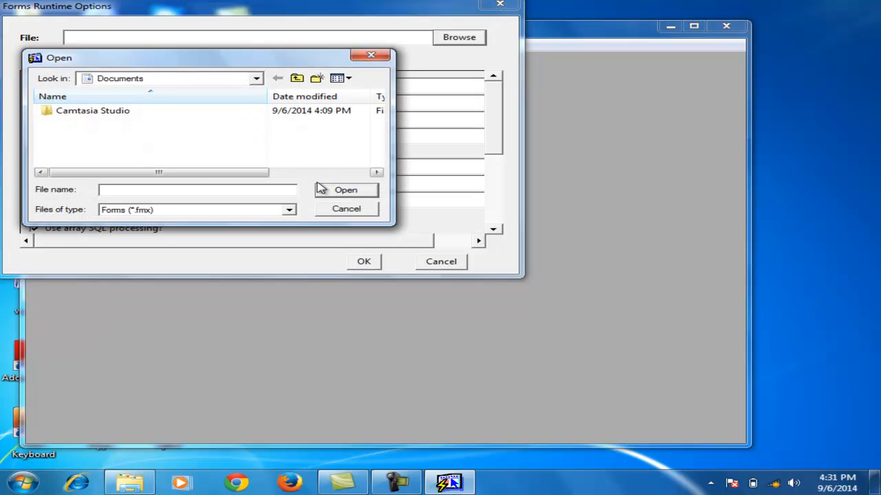
{"action": "left_click", "coordinate": [347, 212]}
{"action": "left_click", "coordinate": [434, 261]}
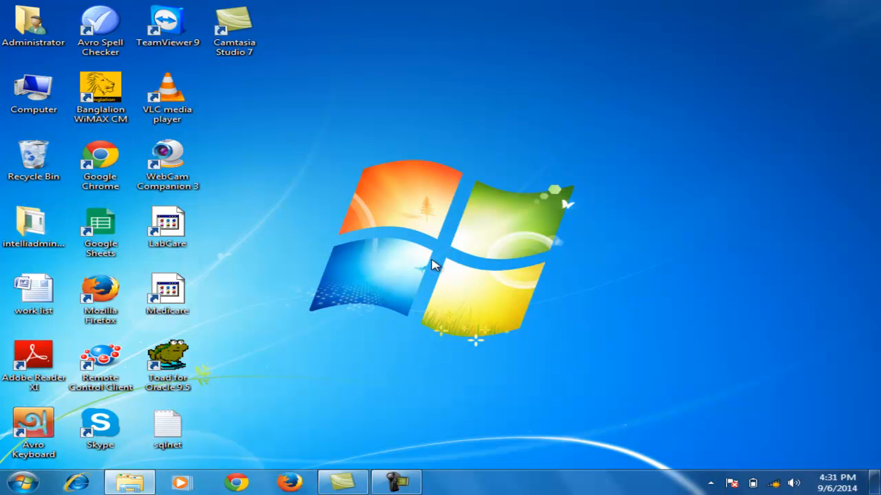
Step: Create a desktop shortcut for Forms Runtime from the Oracle Forms 6i program group
{"action": "left_click", "coordinate": [9, 481]}
{"action": "left_click", "coordinate": [76, 426]}
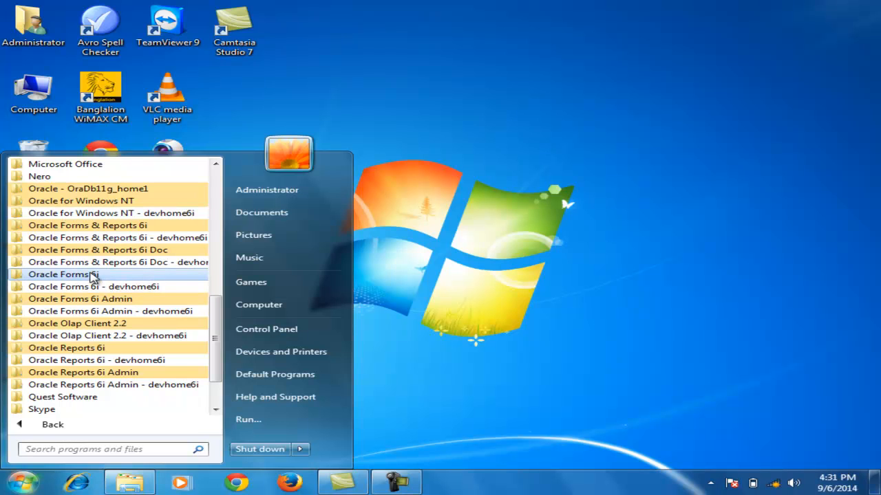
{"action": "left_click", "coordinate": [38, 275]}
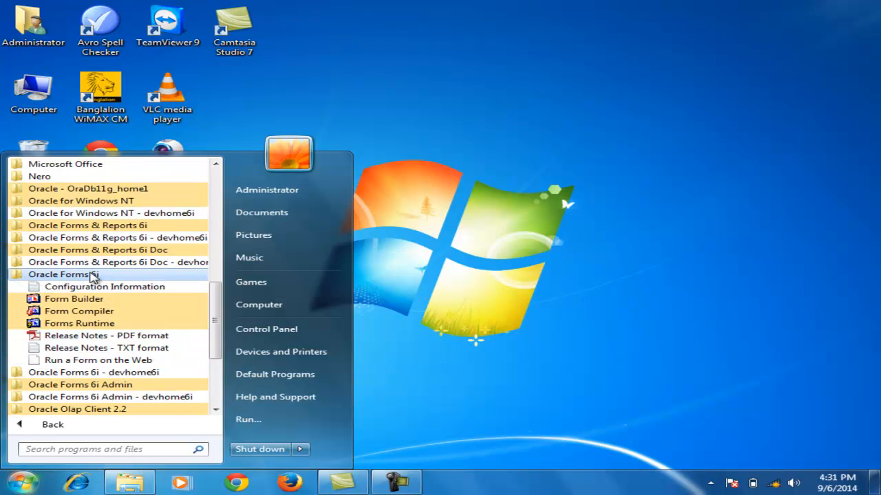
{"action": "right_click", "coordinate": [74, 328]}
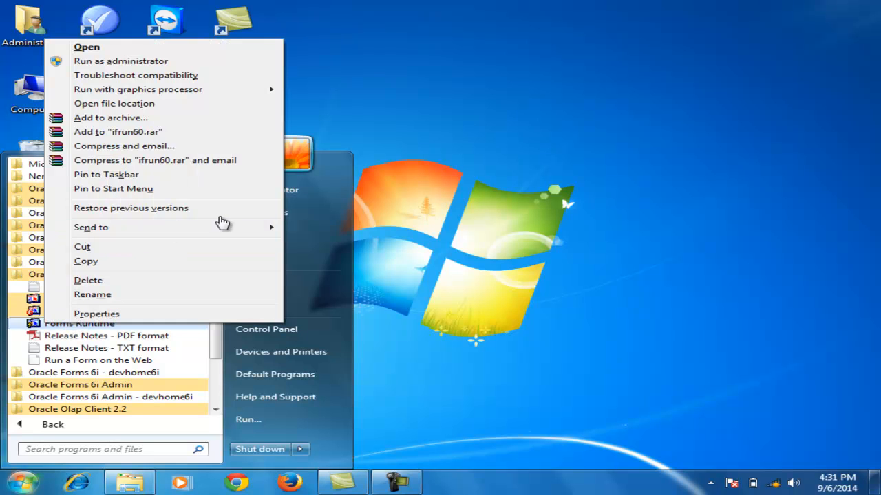
{"action": "mouse_move", "coordinate": [243, 230]}
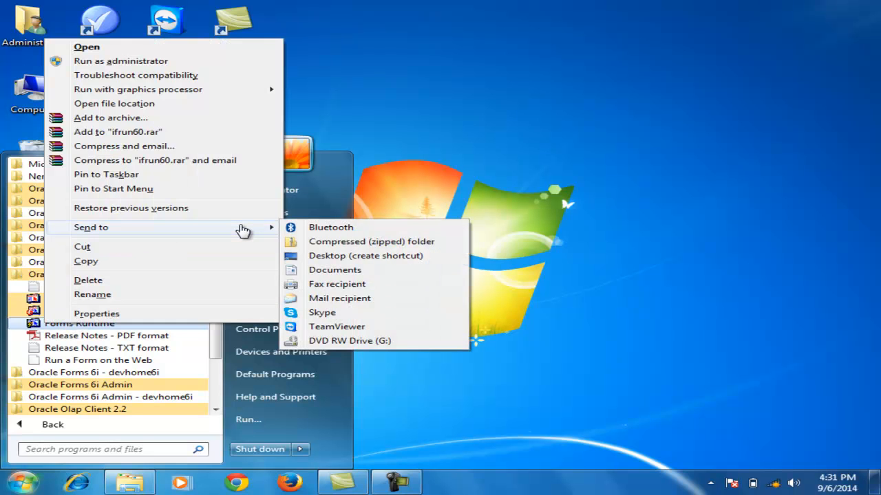
{"action": "left_click", "coordinate": [427, 259]}
{"action": "left_click", "coordinate": [445, 220]}
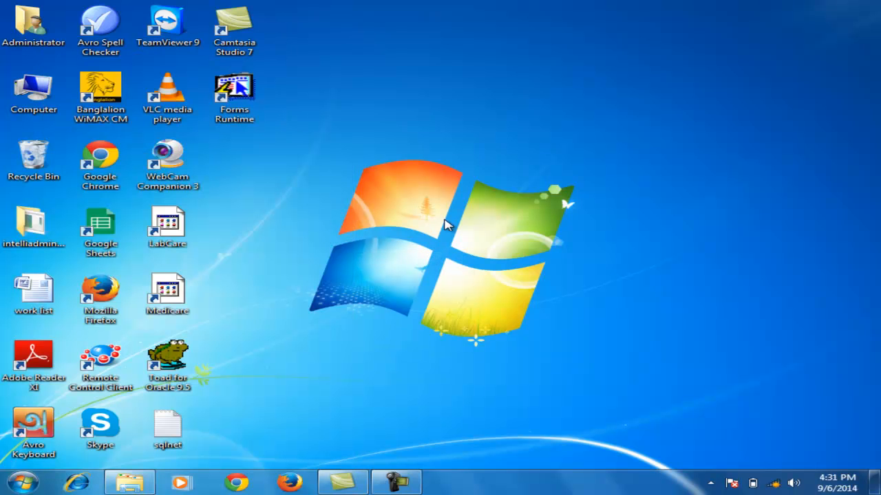
{"action": "left_click", "coordinate": [242, 106]}
{"action": "key", "text": "alt+Return"}
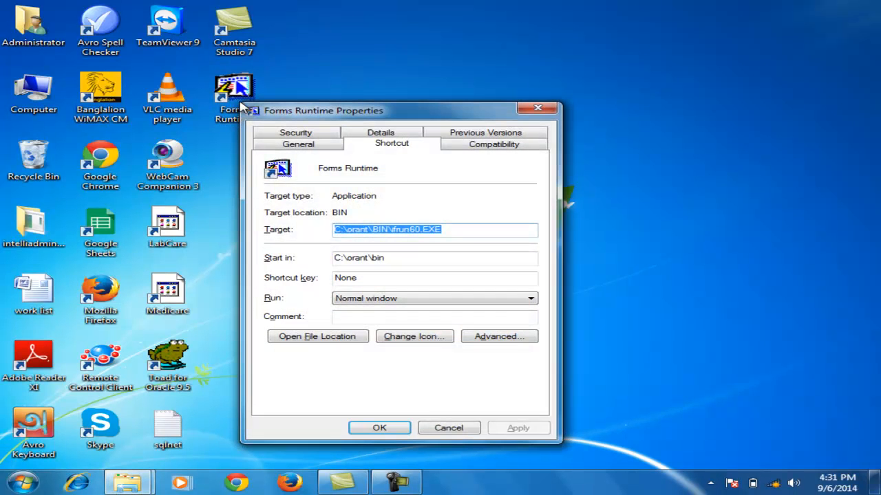
{"action": "left_click", "coordinate": [541, 110]}
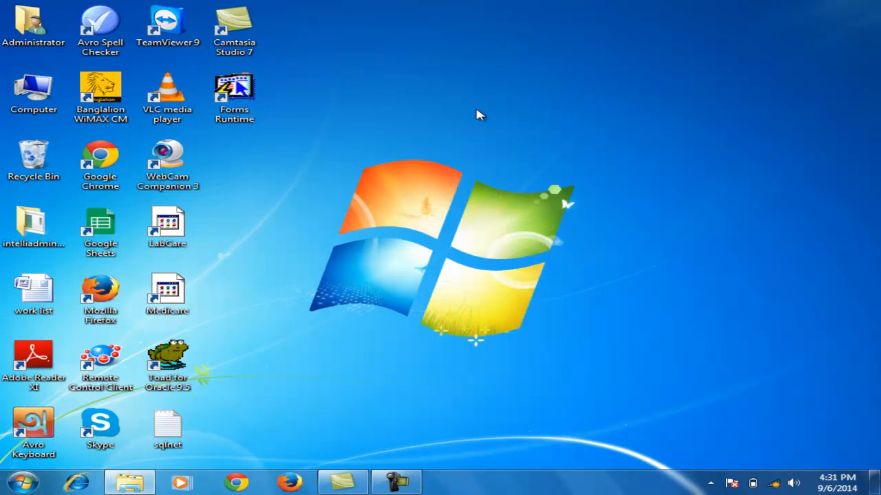
Step: Open the properties of the Forms Runtime desktop shortcut and clear its Start in folder
{"action": "right_click", "coordinate": [237, 110]}
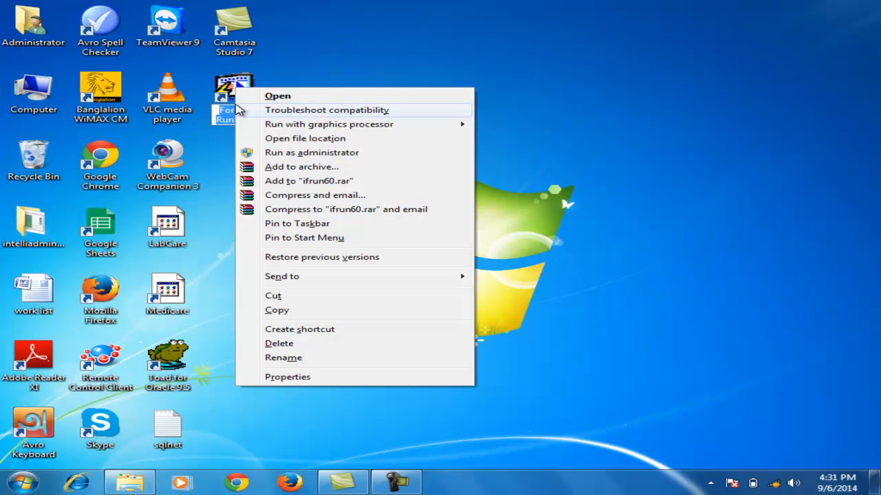
{"action": "left_click", "coordinate": [288, 378]}
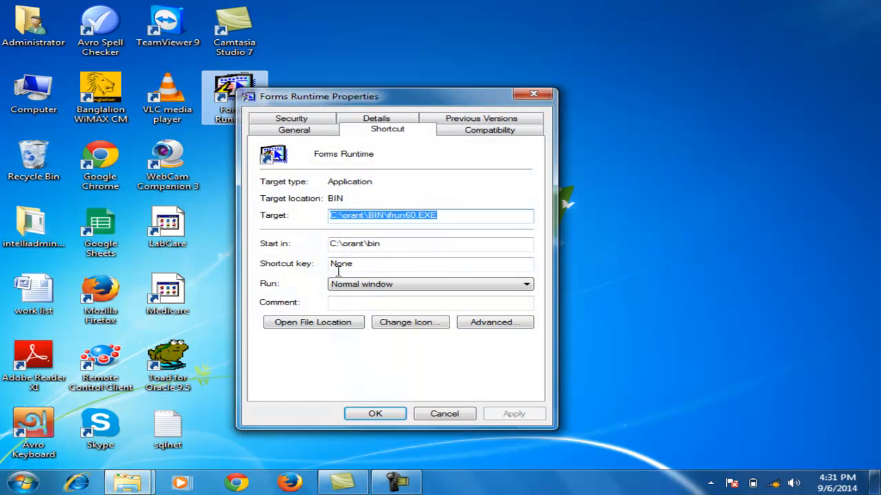
{"action": "left_click", "coordinate": [451, 215]}
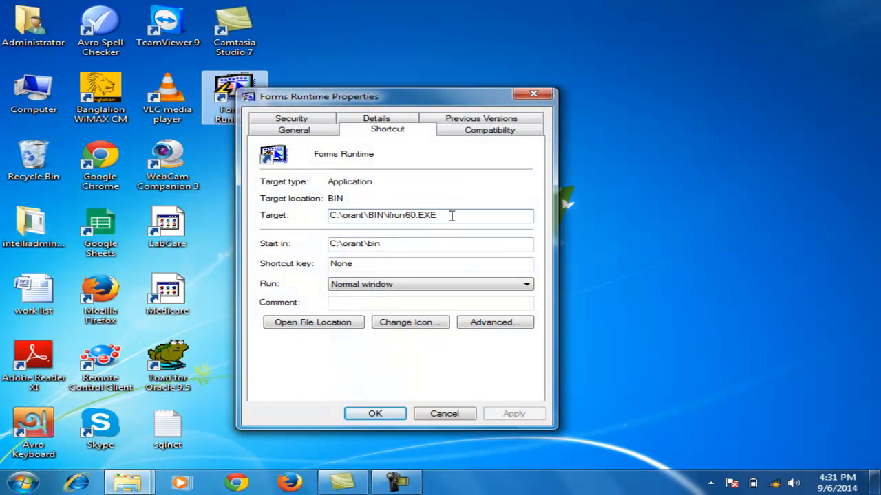
{"action": "double_click", "coordinate": [382, 245]}
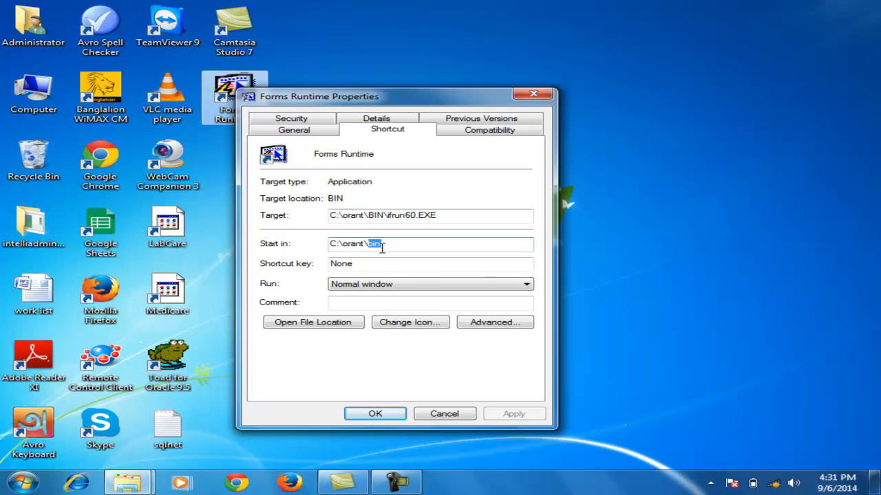
{"action": "key", "text": "BackSpace"}
{"action": "key", "text": "BackSpace"}
{"action": "key", "text": "BackSpace"}
{"action": "key", "text": "BackSpace"}
{"action": "key", "text": "BackSpace"}
{"action": "key", "text": "BackSpace"}
{"action": "key", "text": "BackSpace"}
{"action": "key", "text": "BackSpace"}
{"action": "key", "text": "BackSpace"}
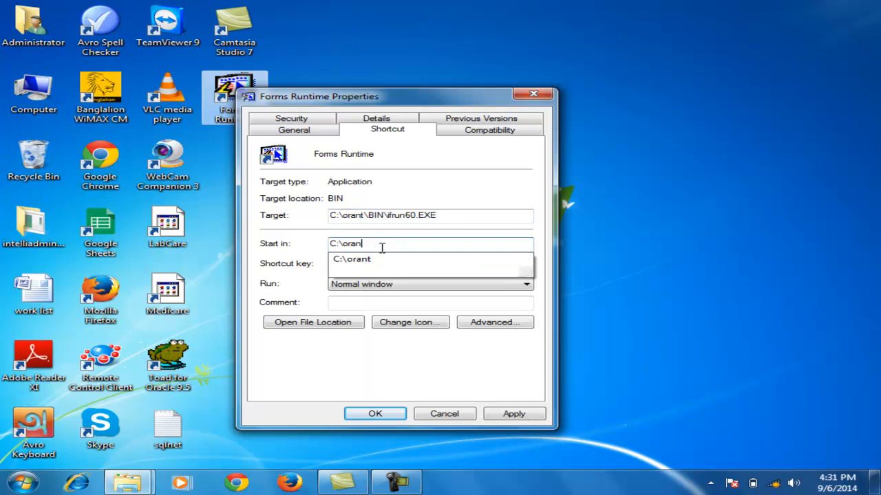
{"action": "key", "text": "BackSpace"}
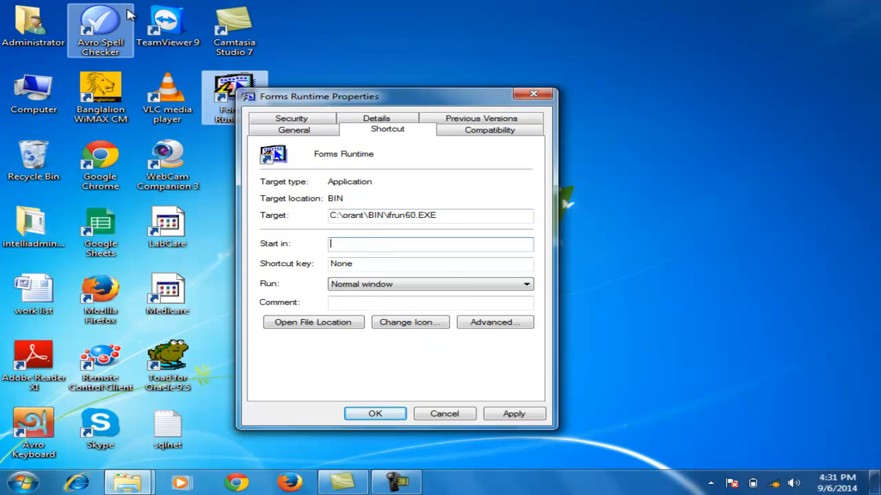
{"action": "double_click", "coordinate": [35, 110]}
{"action": "left_click", "coordinate": [427, 104]}
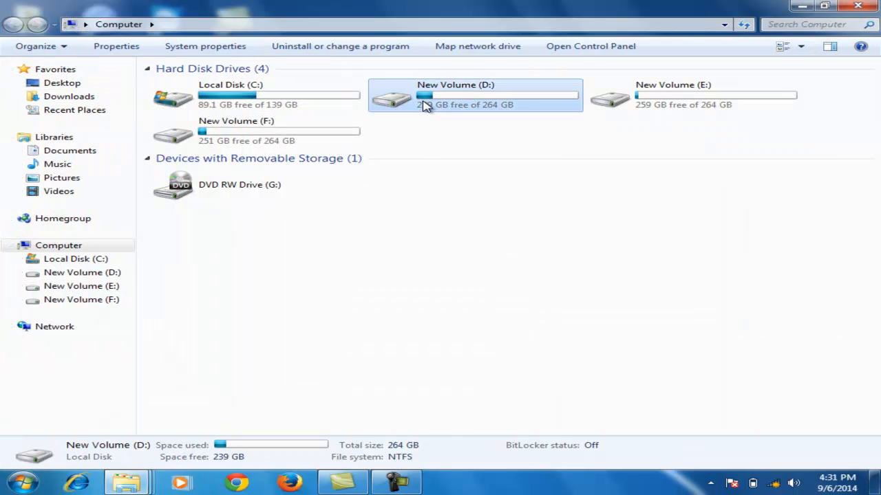
{"action": "double_click", "coordinate": [427, 105]}
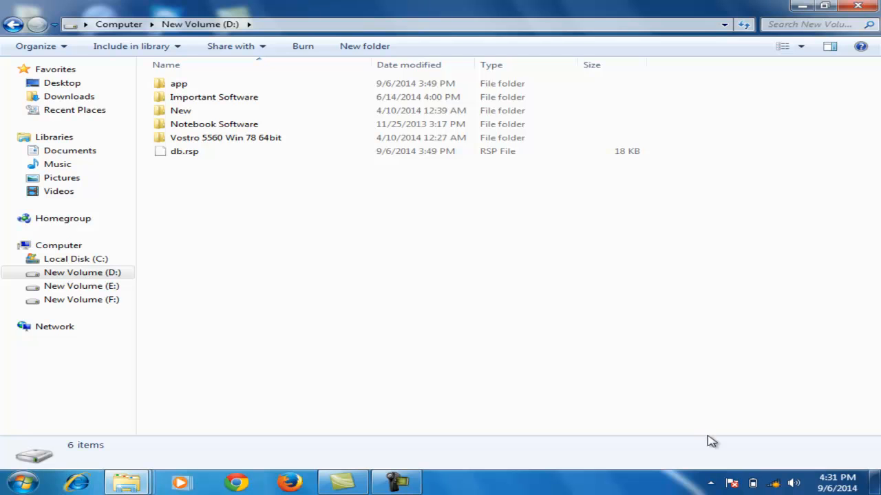
Step: Connect to the TP-LINK_922A82 wireless network and close the drive D: window
{"action": "left_click", "coordinate": [776, 485]}
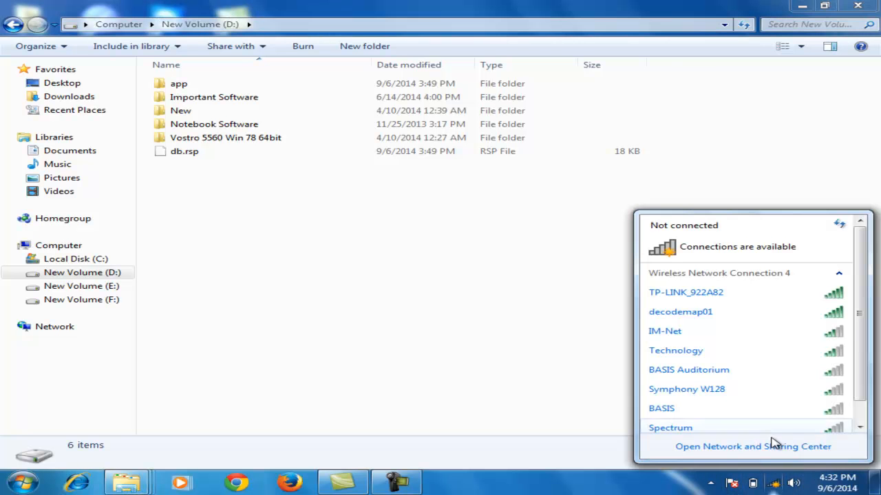
{"action": "left_click", "coordinate": [831, 296]}
{"action": "left_click", "coordinate": [813, 316]}
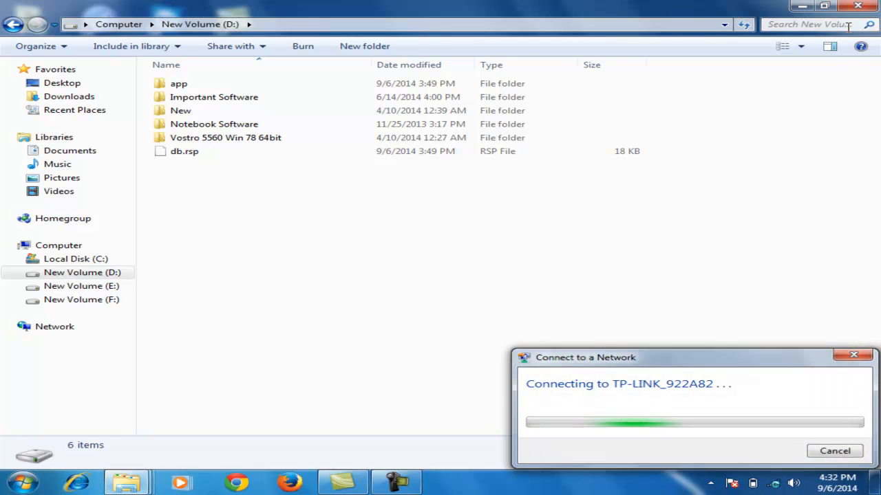
{"action": "left_click", "coordinate": [857, 6]}
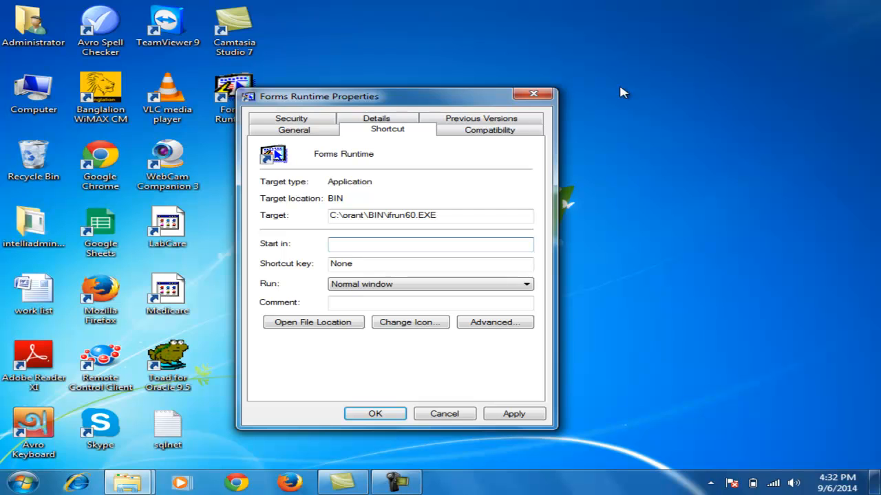
Step: Open the network computer \\192.168.1.88 to list its shared folders
{"action": "key", "text": "super+r"}
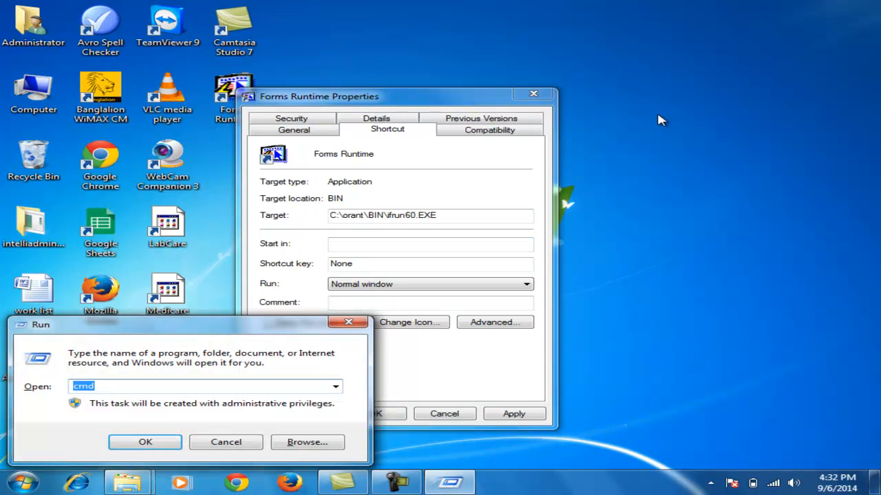
{"action": "type", "text": "\\\\"}
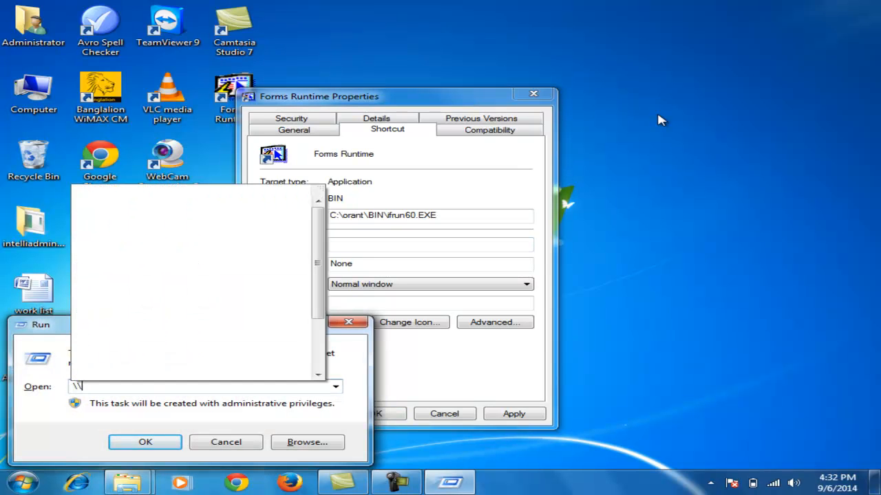
{"action": "type", "text": "192.168"}
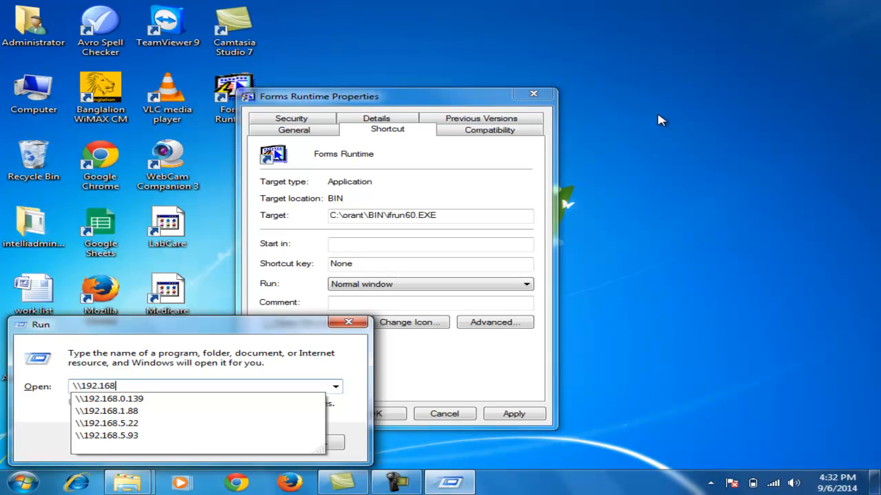
{"action": "type", "text": ".1.88"}
{"action": "key", "text": "Return"}
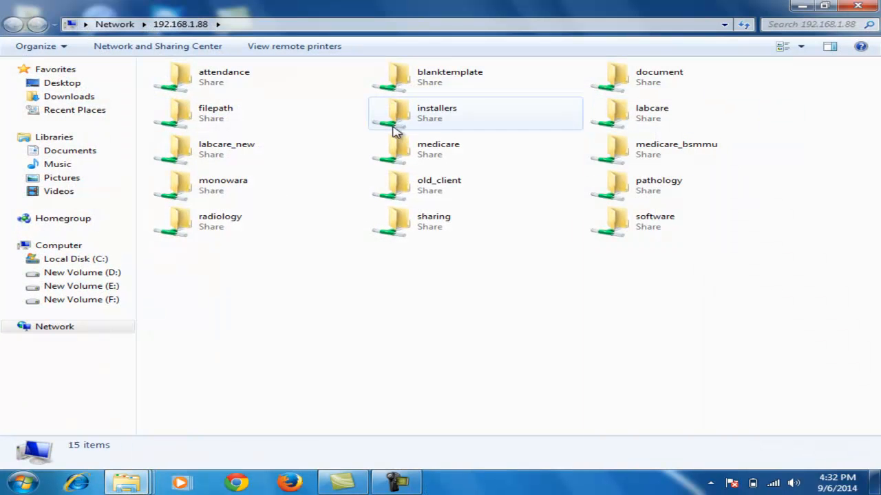
Step: Copy the path of the medicare share and set it as the Forms Runtime shortcut's Start in folder
{"action": "double_click", "coordinate": [417, 149]}
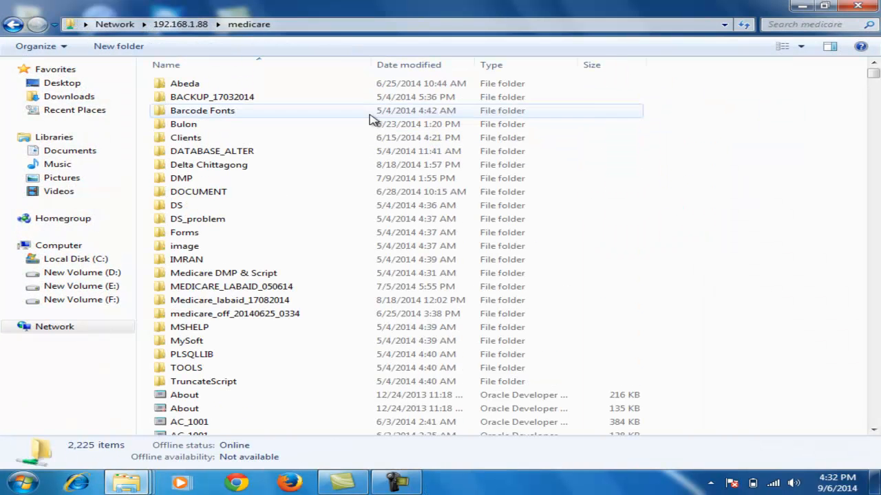
{"action": "left_click", "coordinate": [315, 25]}
{"action": "key", "text": "ctrl+c"}
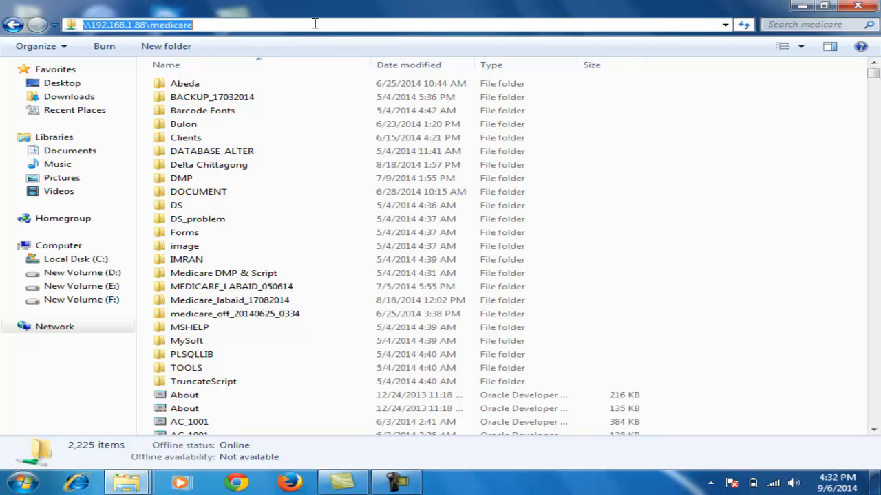
{"action": "left_click", "coordinate": [802, 7]}
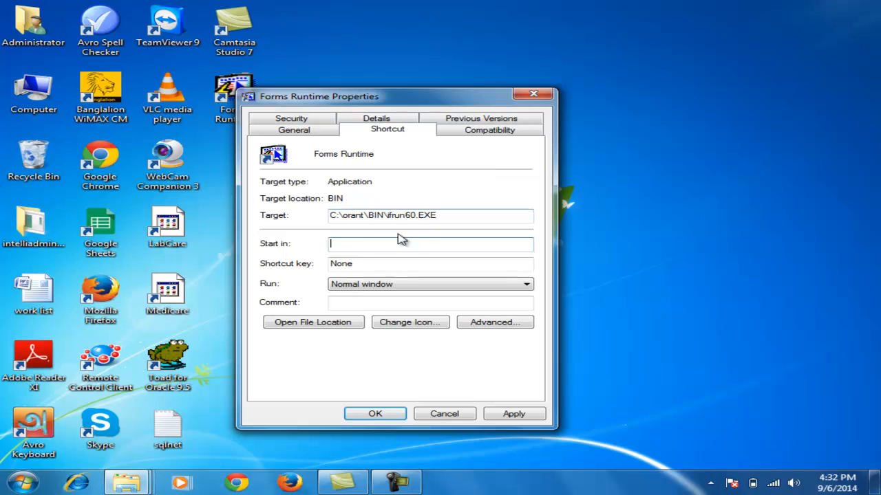
{"action": "key", "text": "ctrl+v"}
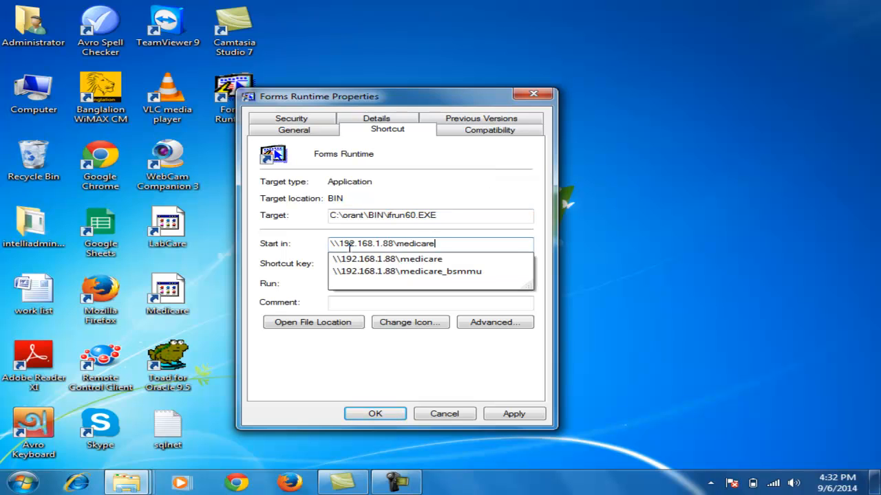
Step: Append logon to the shortcut's target after ifrun60.EXE and set it to run Minimized
{"action": "left_click", "coordinate": [463, 207]}
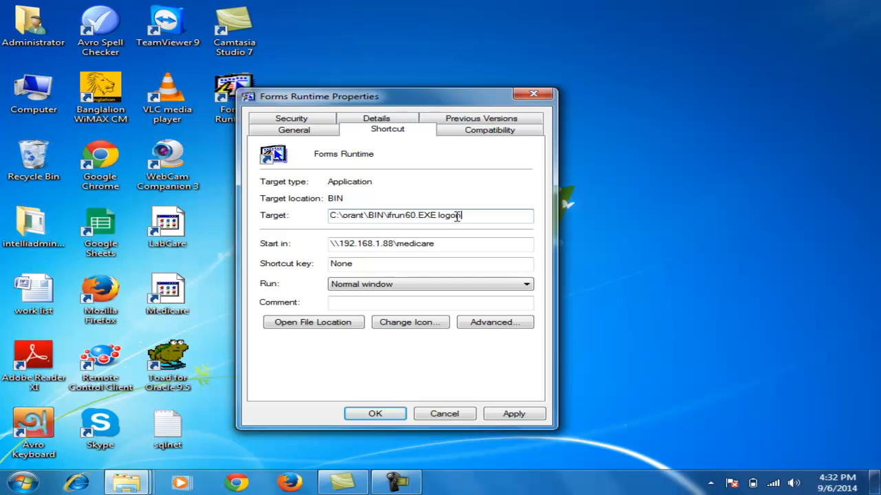
{"action": "left_click", "coordinate": [468, 287]}
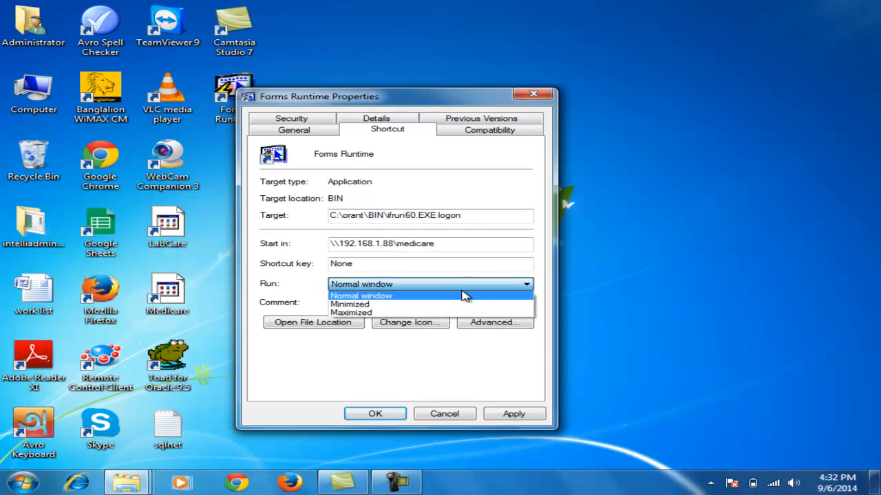
{"action": "left_click", "coordinate": [382, 306]}
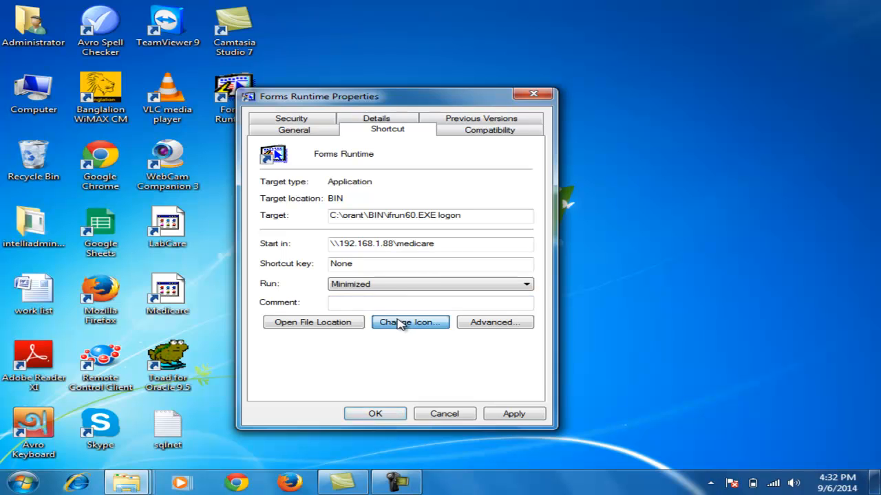
Step: Change the shortcut's icon to Ruby Pro Icon from the \\192.168.1.88\medicare share and apply the shortcut properties
{"action": "left_click", "coordinate": [402, 323]}
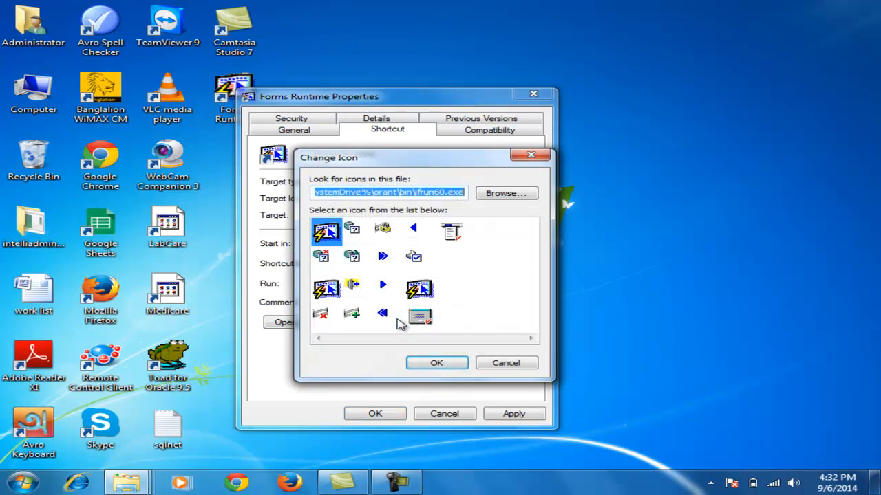
{"action": "right_click", "coordinate": [430, 196]}
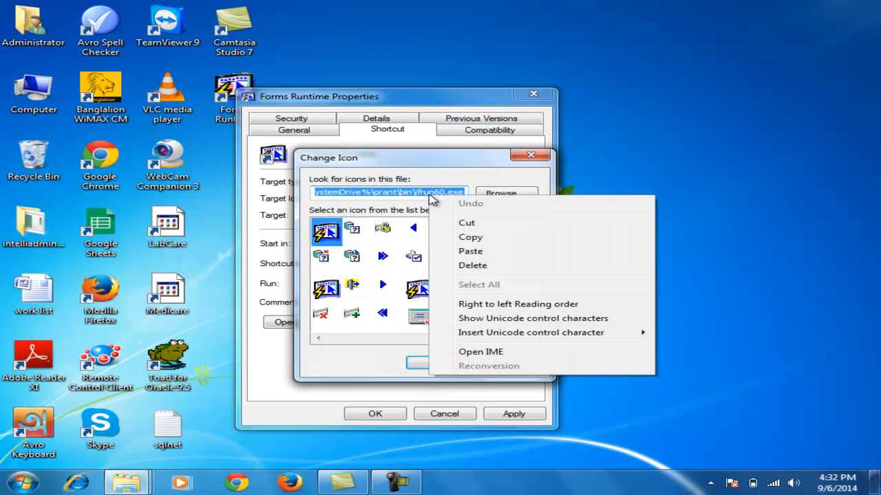
{"action": "left_click", "coordinate": [472, 252]}
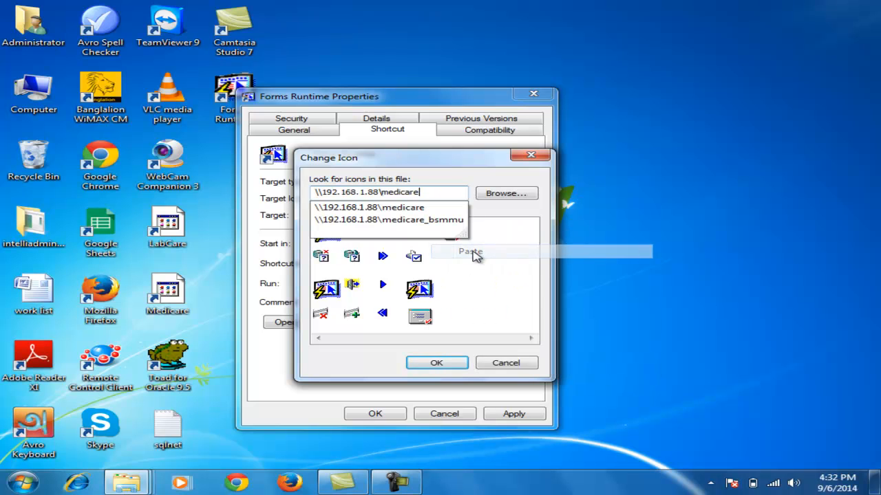
{"action": "left_click", "coordinate": [506, 195]}
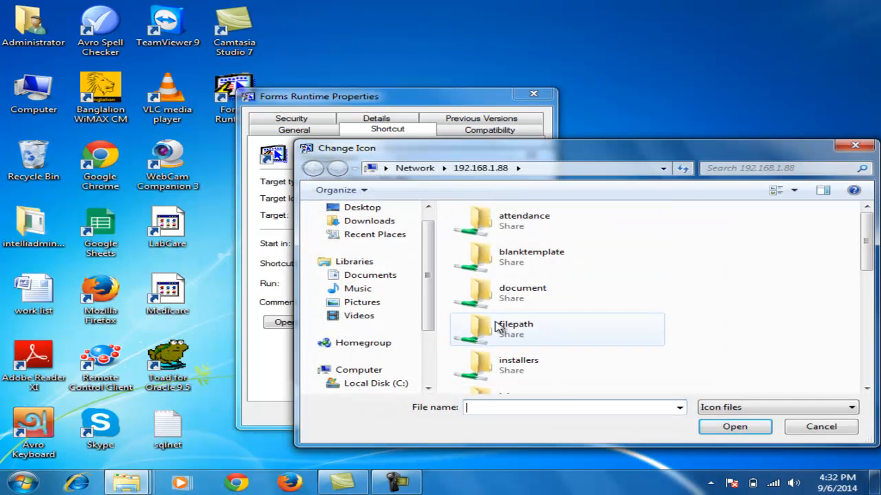
{"action": "type", "text": "m"}
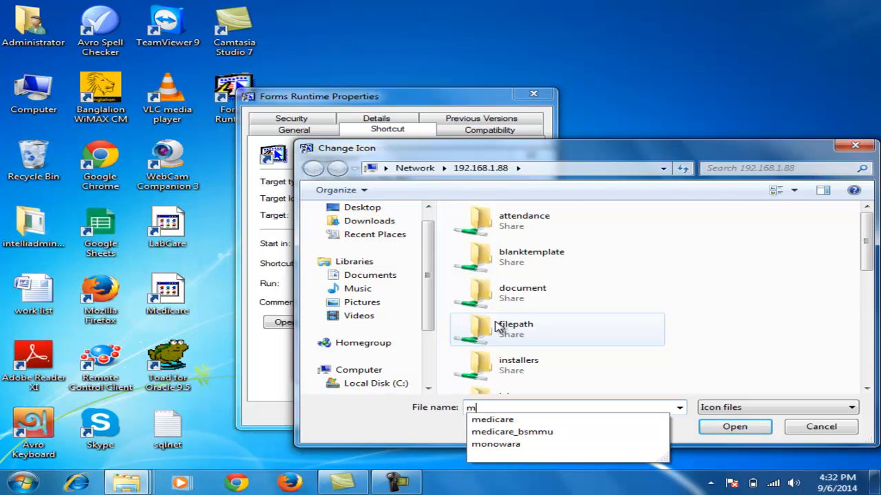
{"action": "key", "text": "Down"}
{"action": "key", "text": "Return"}
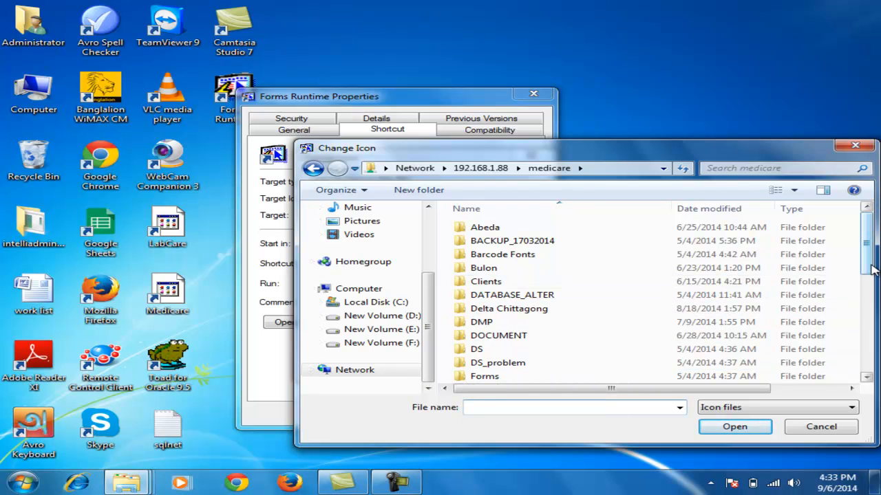
{"action": "left_click_drag", "start_coordinate": [870, 267], "coordinate": [855, 384]}
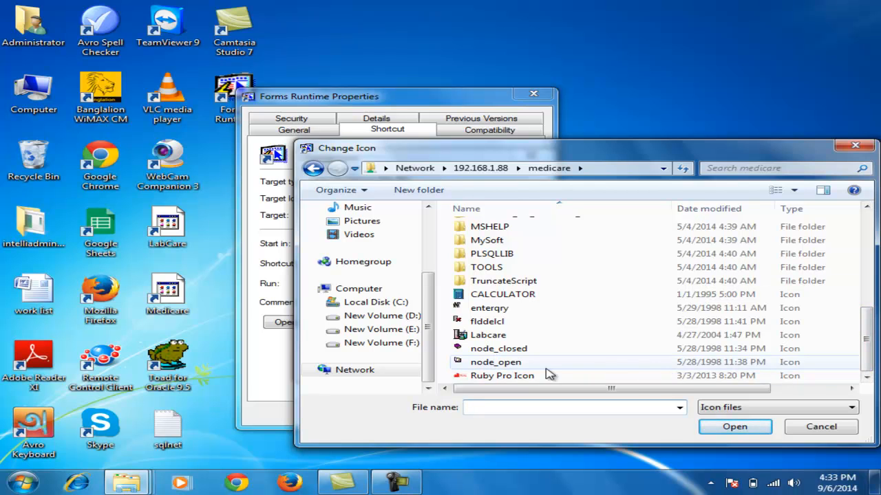
{"action": "left_click", "coordinate": [492, 377]}
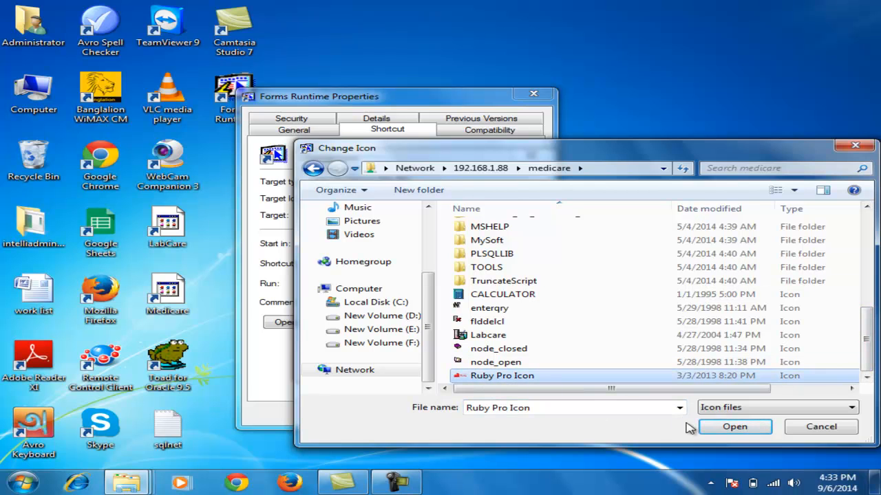
{"action": "left_click", "coordinate": [736, 430]}
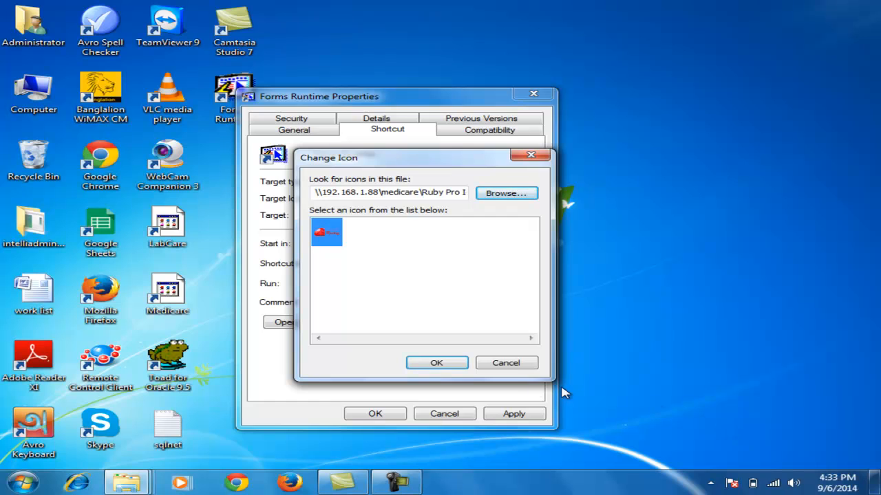
{"action": "left_click", "coordinate": [452, 363]}
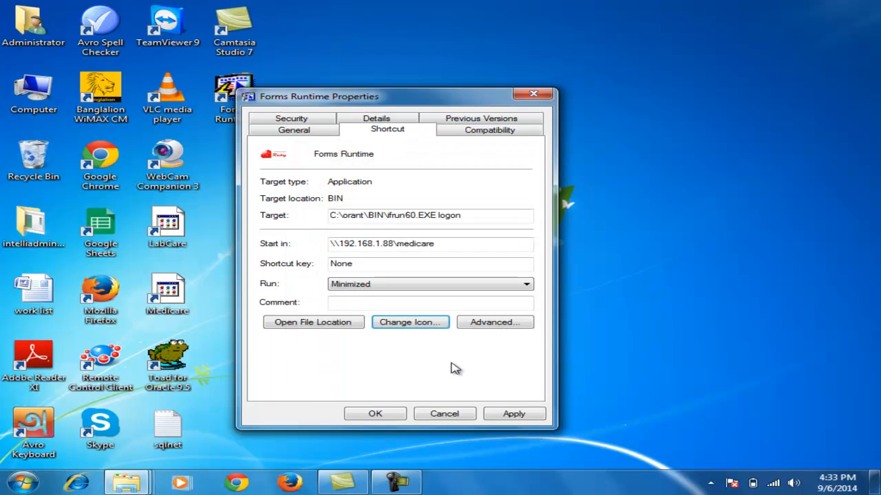
{"action": "left_click", "coordinate": [521, 416]}
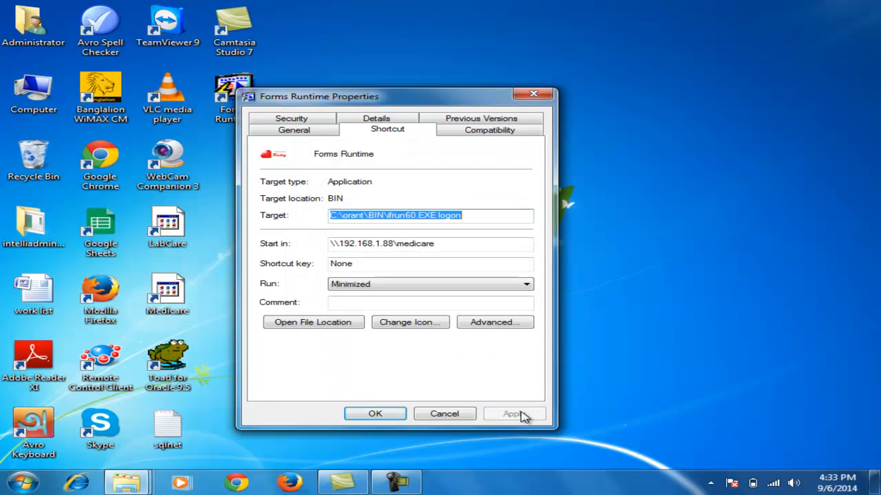
Step: Close the shortcut properties and rename the Forms Runtime desktop shortcut to Medicare, accepting the suggested name Medicare (2)
{"action": "left_click", "coordinate": [375, 414]}
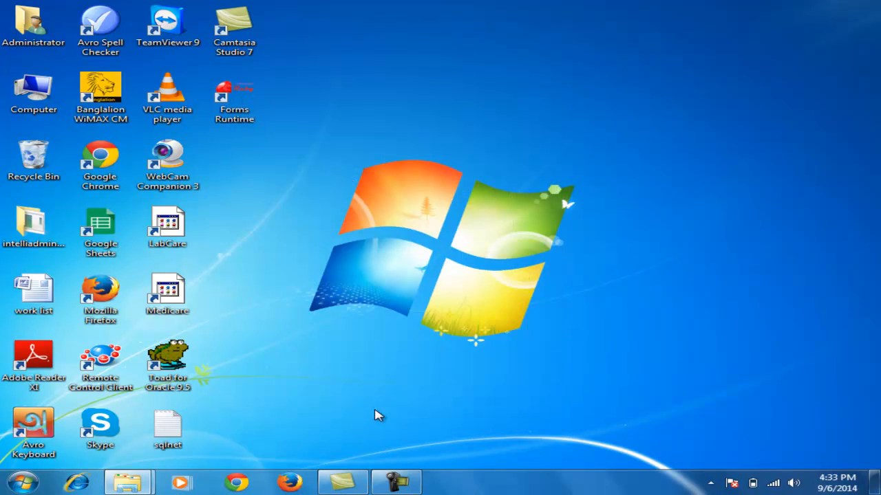
{"action": "left_click", "coordinate": [236, 121]}
{"action": "left_click", "coordinate": [236, 118]}
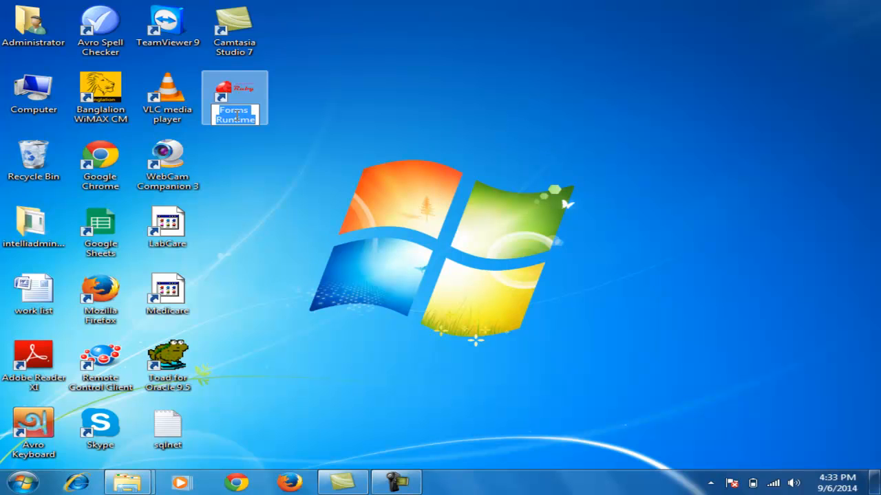
{"action": "type", "text": "M"}
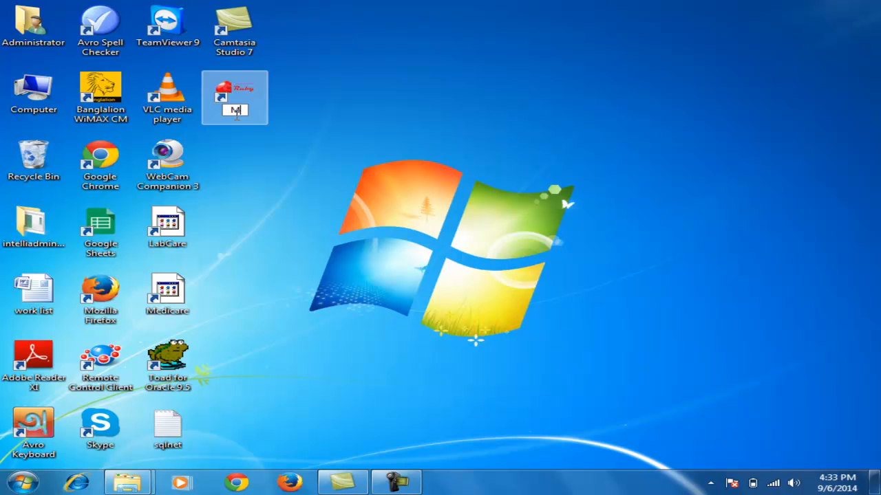
{"action": "type", "text": "edicare"}
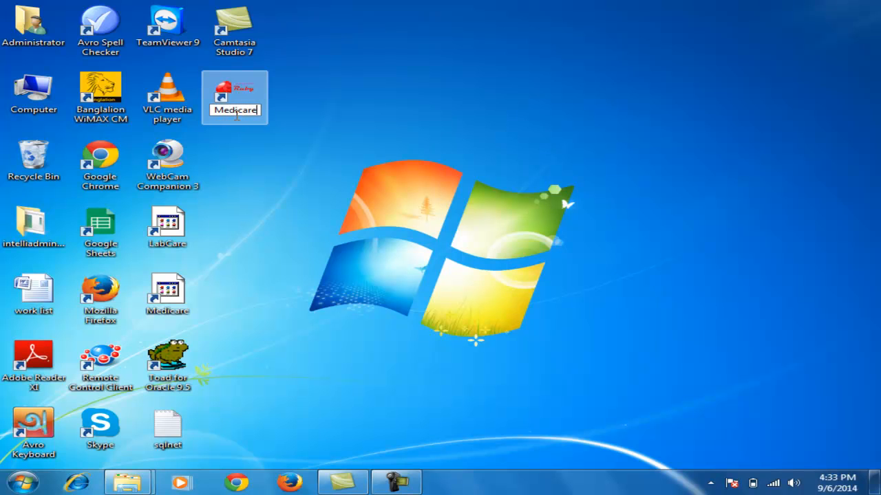
{"action": "left_click", "coordinate": [358, 109]}
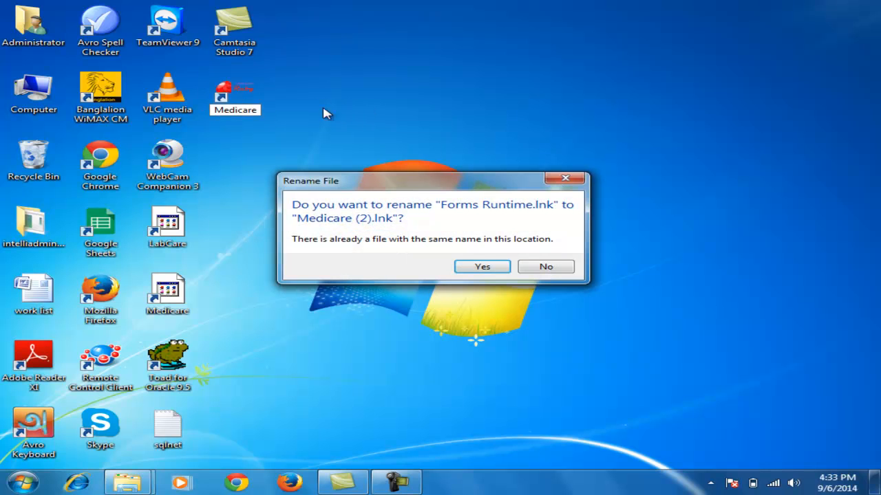
{"action": "left_click", "coordinate": [475, 264]}
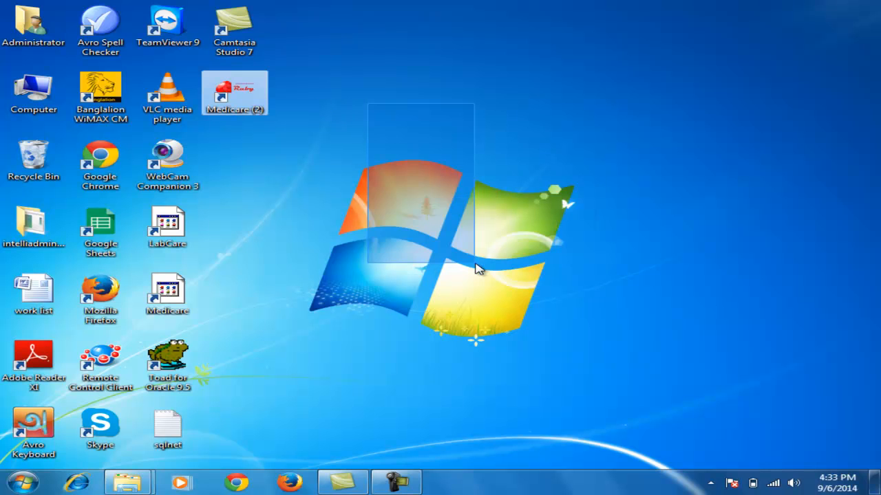
{"action": "left_click", "coordinate": [311, 149]}
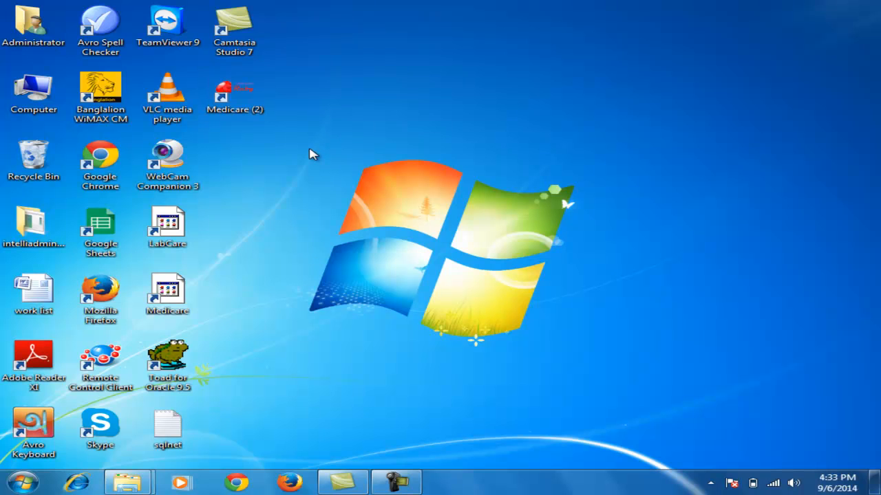
{"action": "left_click", "coordinate": [396, 482]}
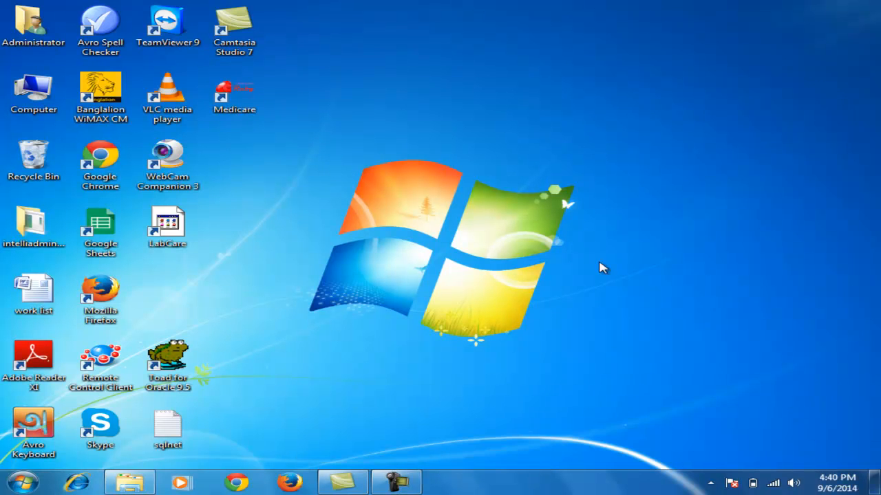
Step: Launch the Medicare desktop shortcut to open the Ruby logon form
{"action": "right_click", "coordinate": [242, 96]}
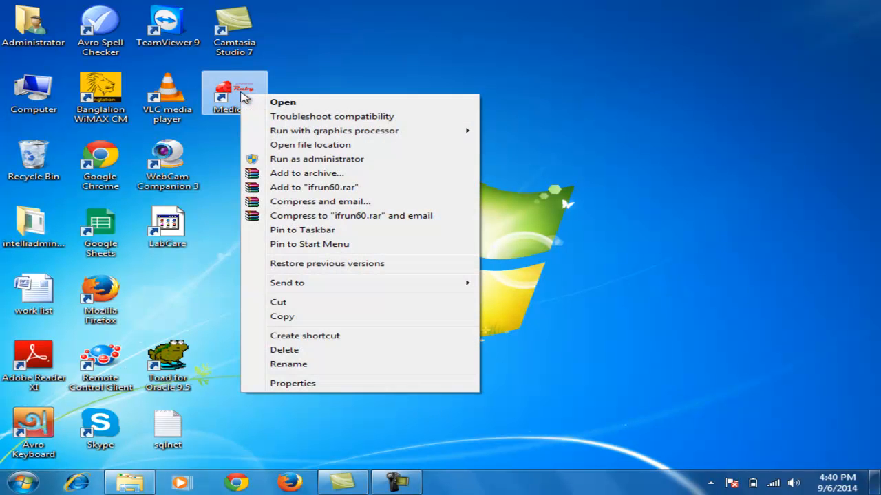
{"action": "left_click", "coordinate": [298, 104]}
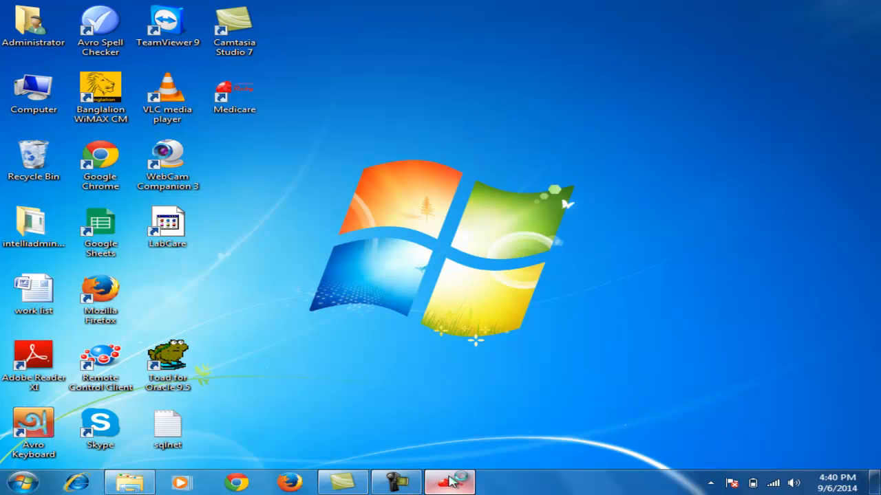
{"action": "left_click", "coordinate": [405, 482]}
{"action": "left_click", "coordinate": [805, 437]}
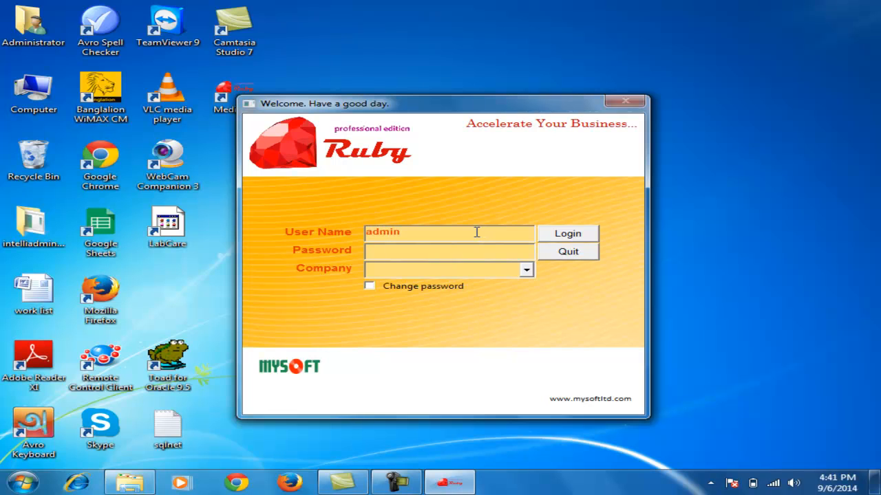
{"action": "left_click", "coordinate": [404, 487]}
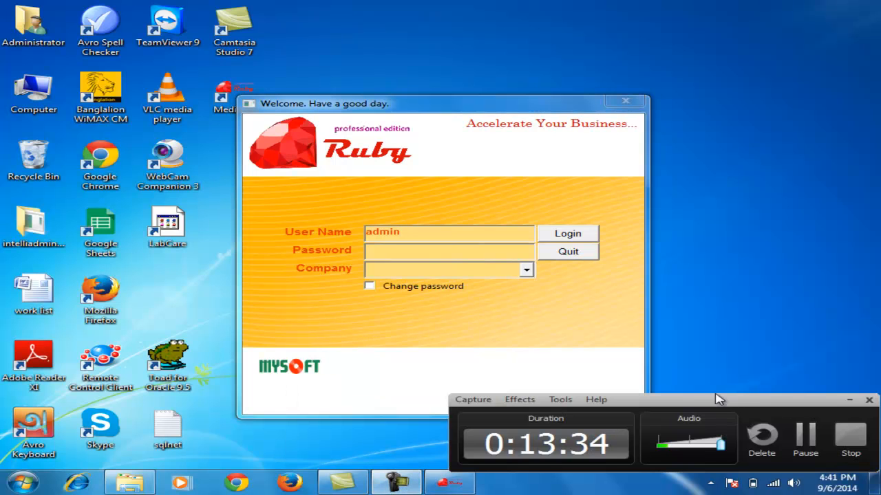